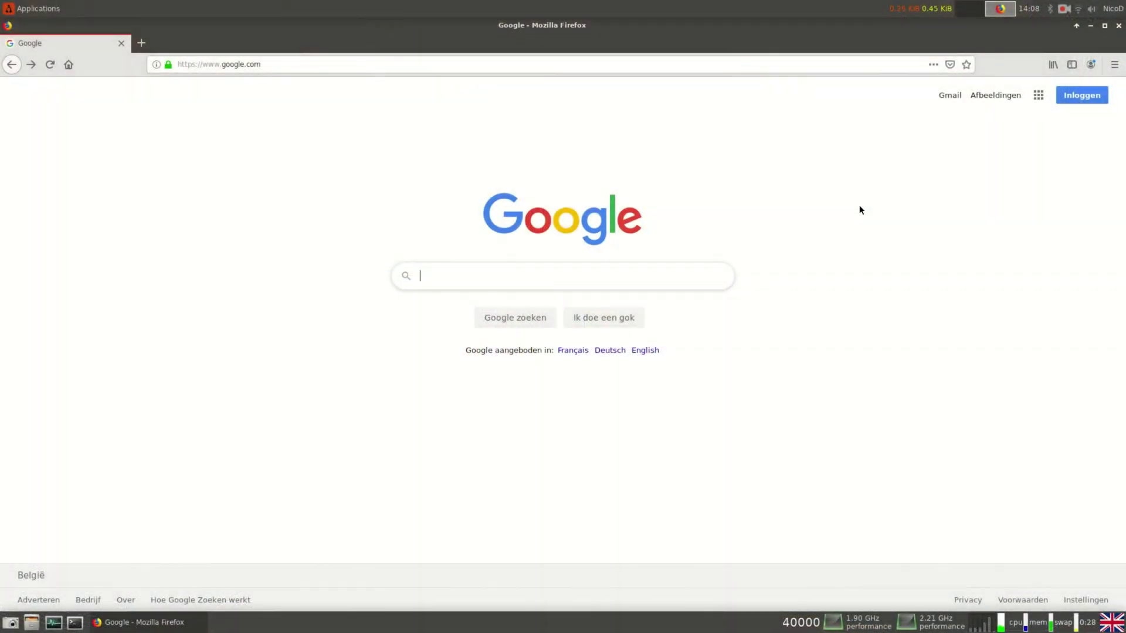
# Search Google for 'ubuntu 19.10 download raspberry pi 4'.
pyautogui.write('ubuntu 1')
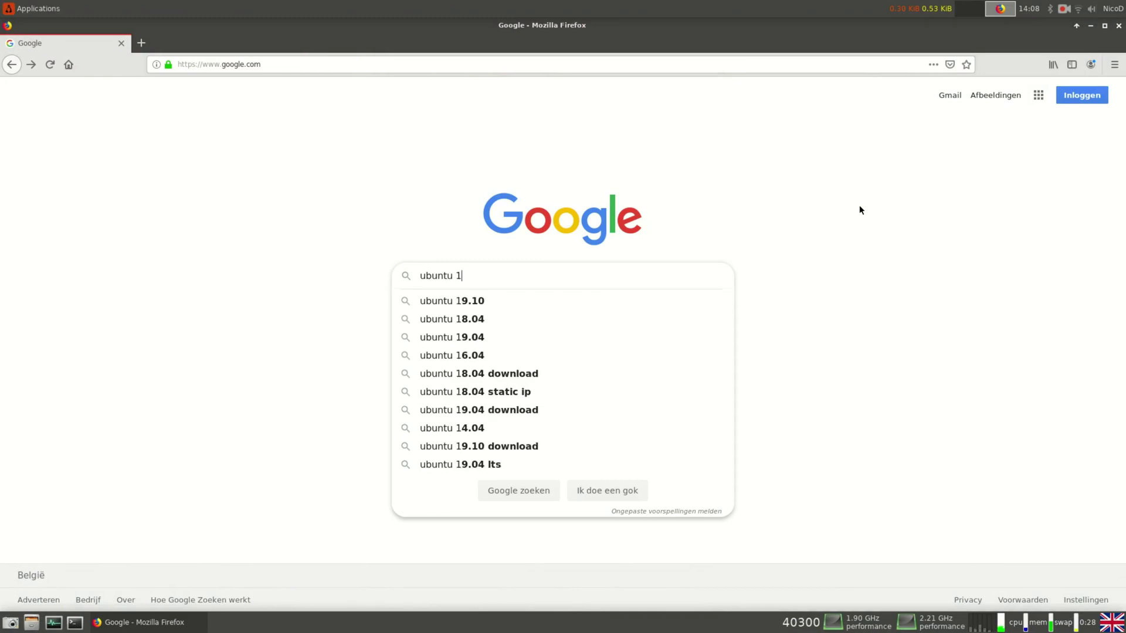
pyautogui.write('9.10 dozn')
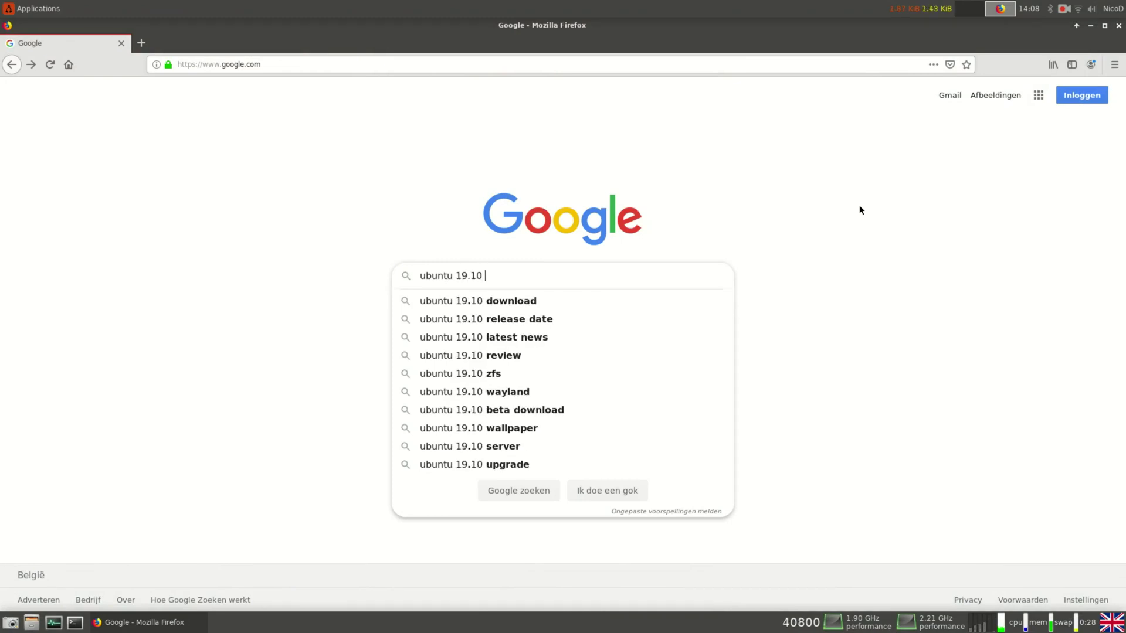
pyautogui.press('BackSpace')
pyautogui.press('BackSpace')
pyautogui.write('wnloqd')
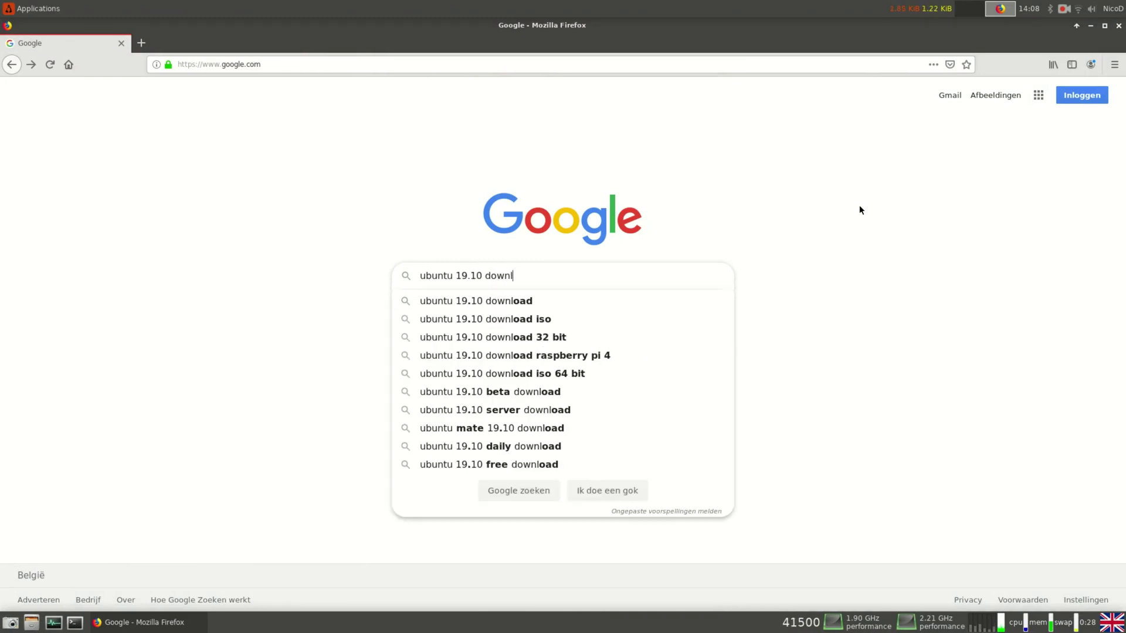
pyautogui.press('BackSpace')
pyautogui.press('BackSpace')
pyautogui.press('BackSpace')
pyautogui.press('BackSpace')
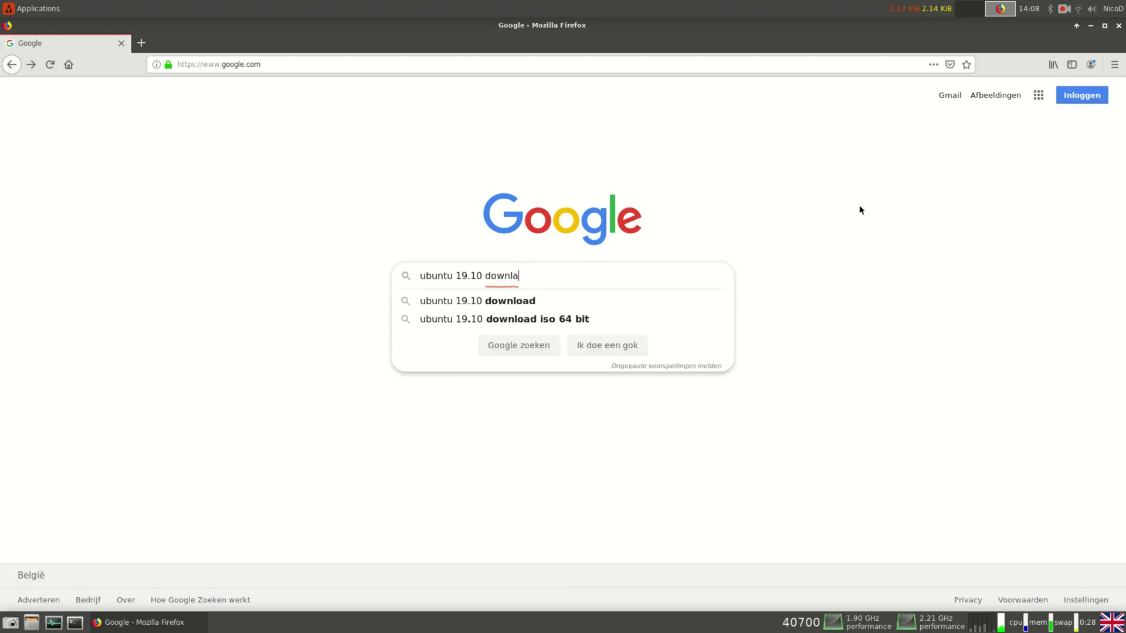
pyautogui.write('oad rq')
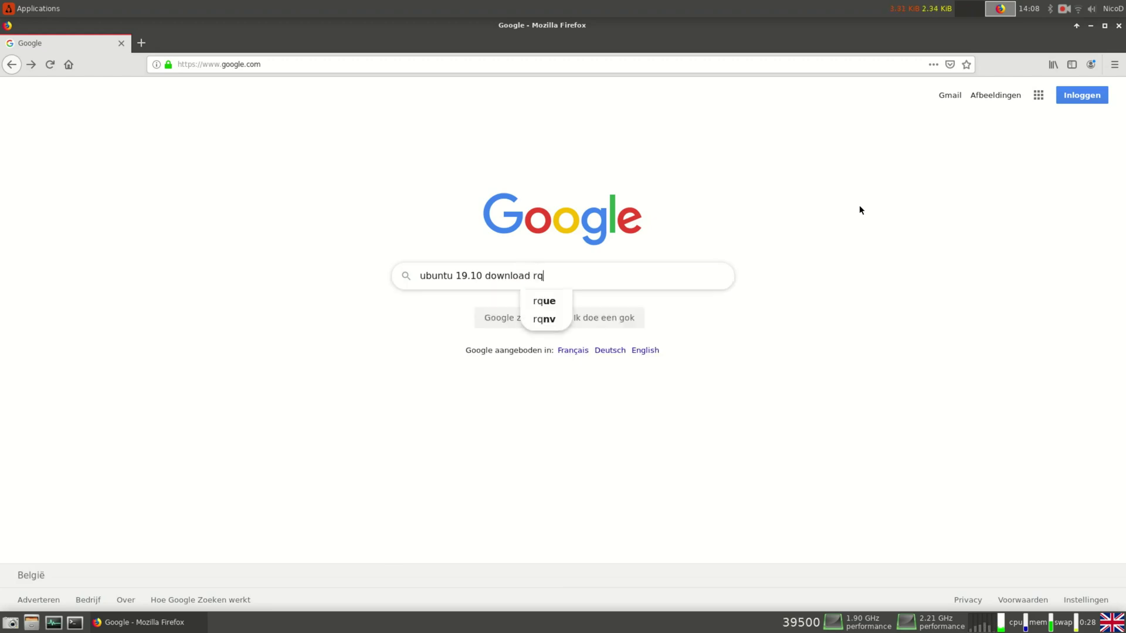
pyautogui.press('BackSpace')
pyautogui.write('aspberry')
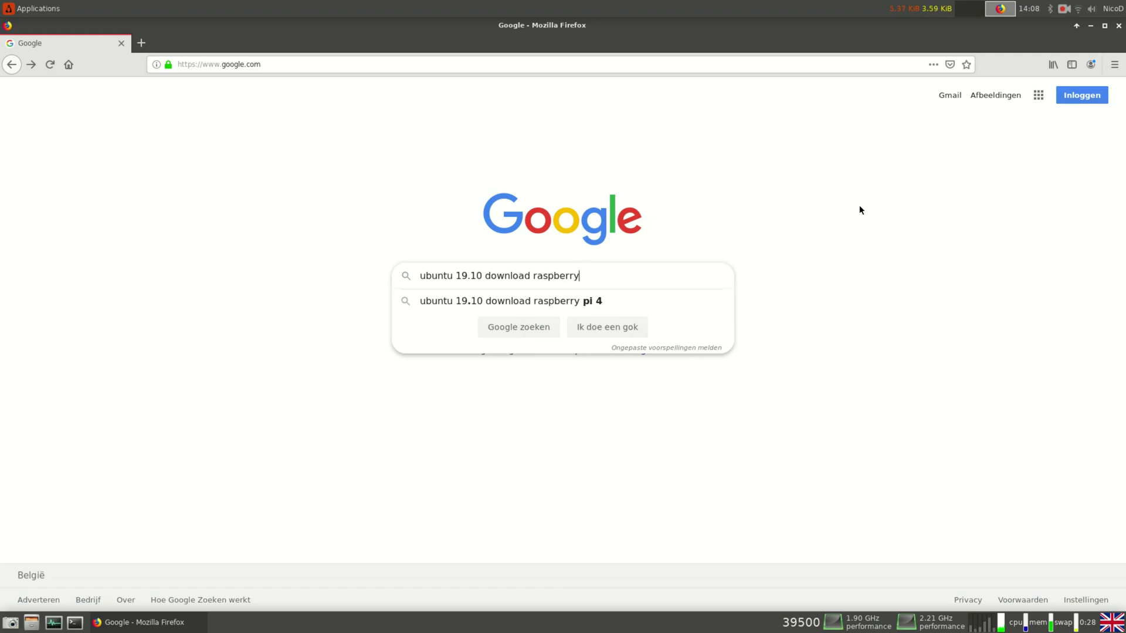
pyautogui.write(' pi 4')
pyautogui.press('Return')
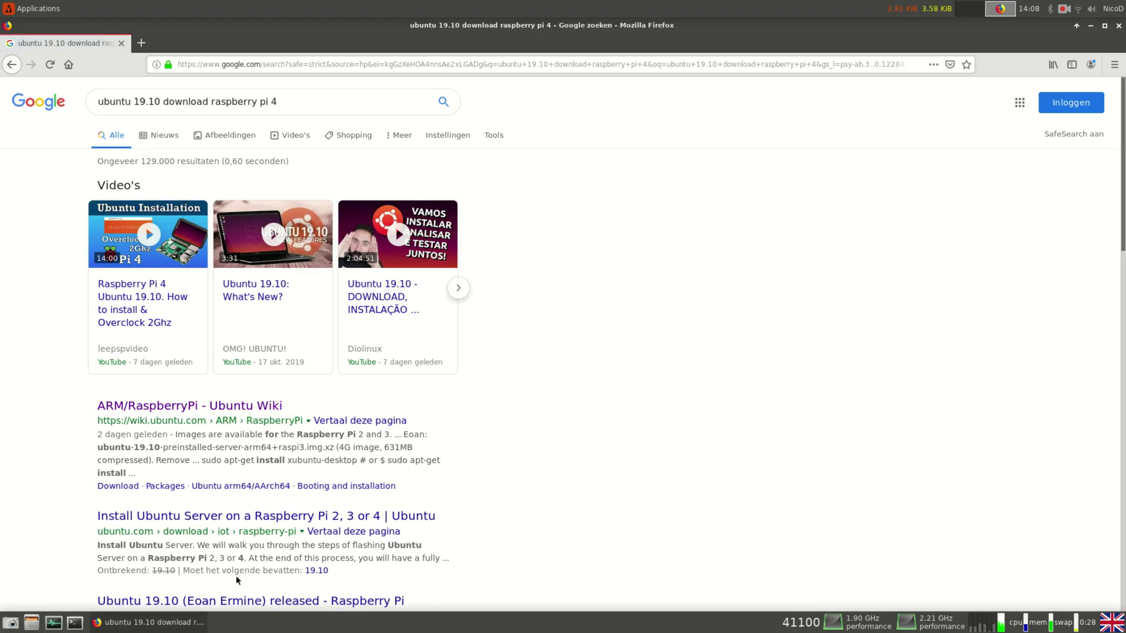
# Save the 64-bit Ubuntu Server image for Raspberry Pi 3 and 4 from ubuntu.com.
pyautogui.click(181, 516)
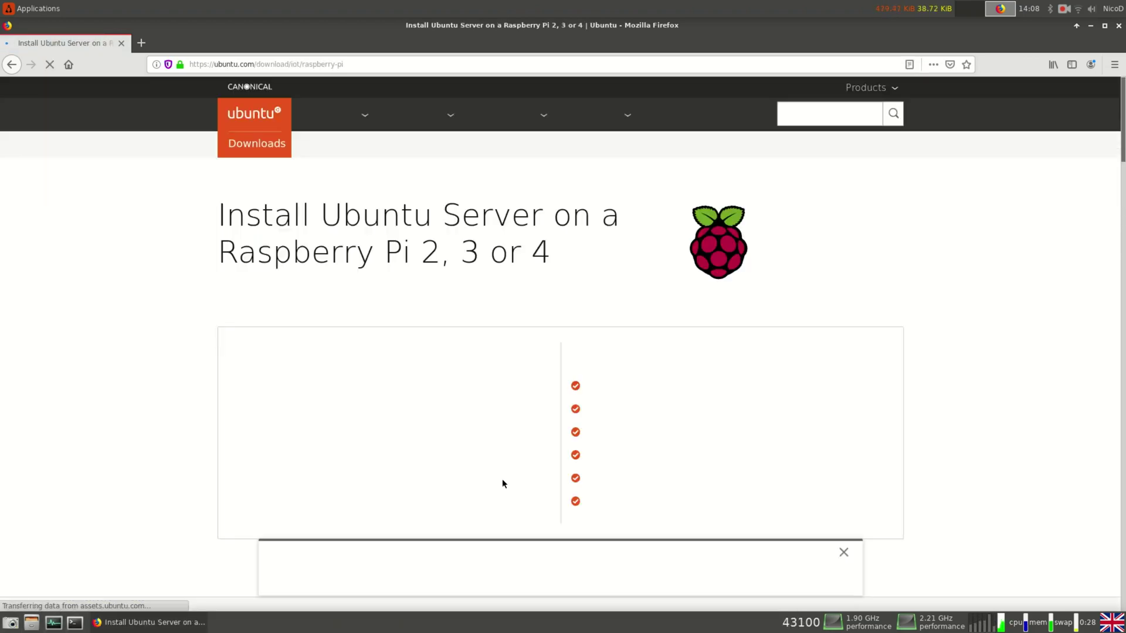
pyautogui.scroll(-5, 346, 194)
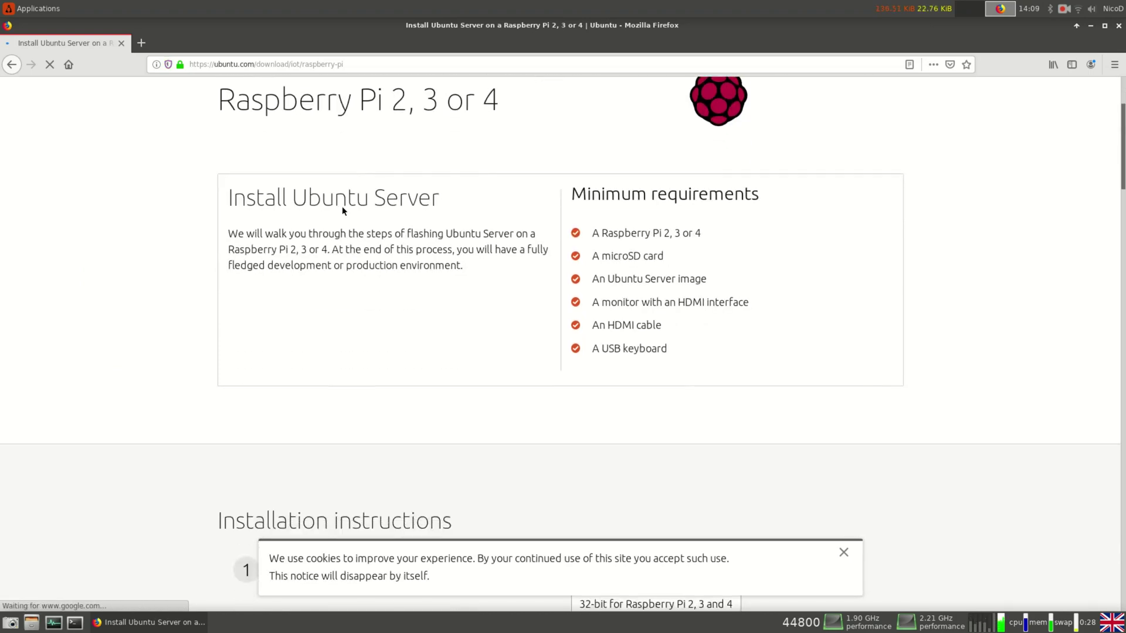
pyautogui.scroll(-5, 348, 210)
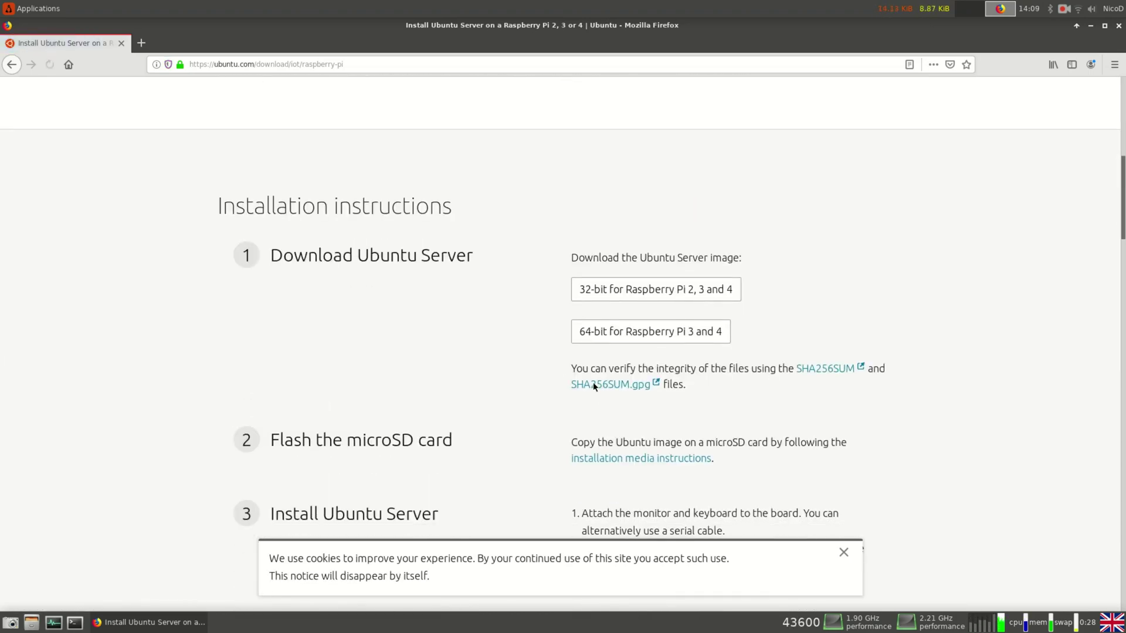
pyautogui.click(714, 333)
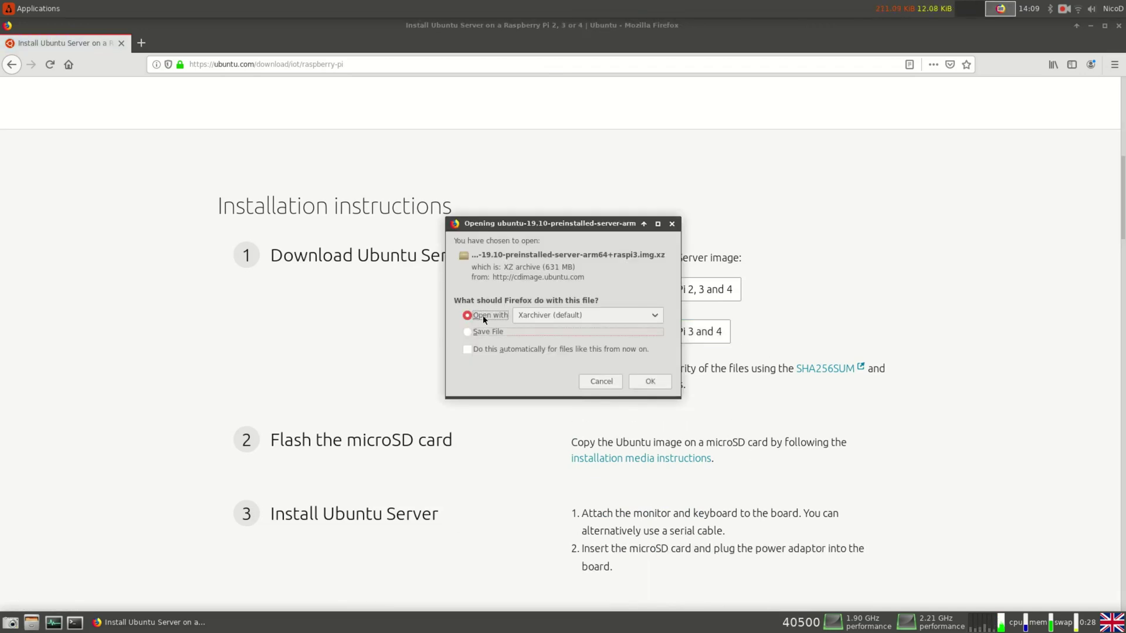
pyautogui.click(482, 332)
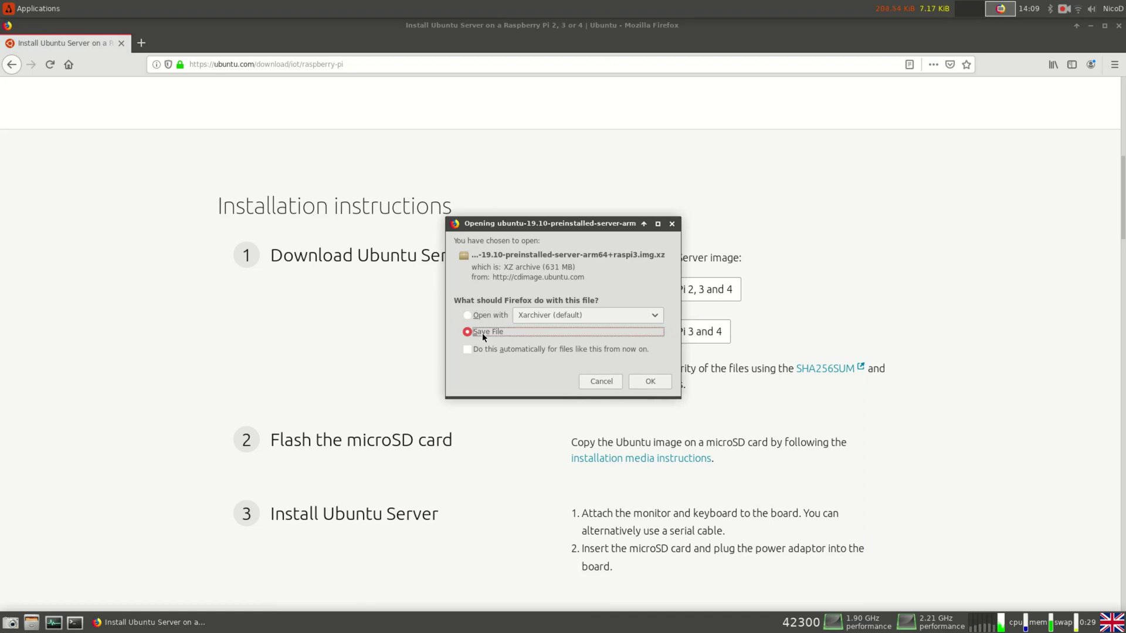
pyautogui.click(665, 385)
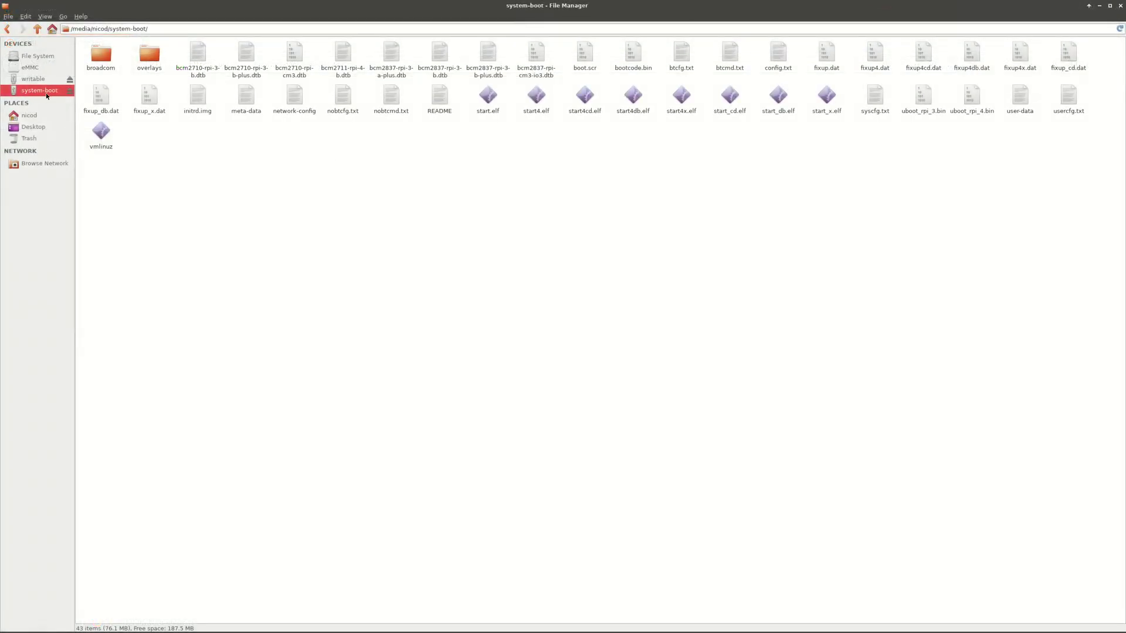
# Open usercfg.txt from the system-boot partition in Geany.
pyautogui.click(1068, 99)
pyautogui.rightClick(1064, 101)
pyautogui.click(1024, 104)
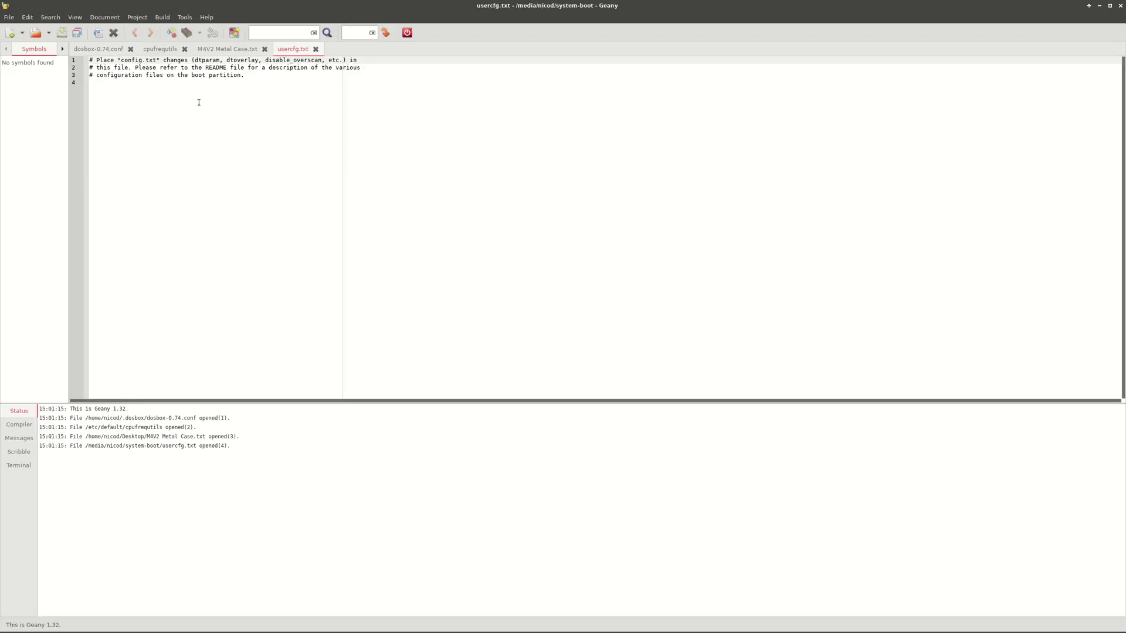
# Add total_mem=3072 and dtparam=audio=on from line 4 of usercfg.txt, then save.
pyautogui.click(282, 89)
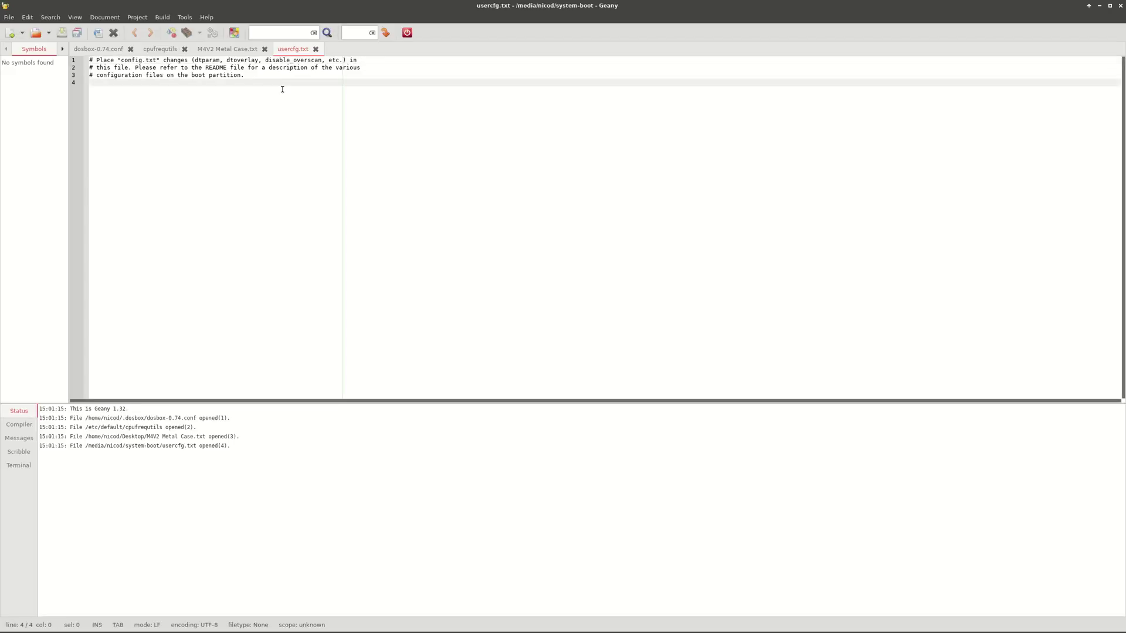
pyautogui.write('total_')
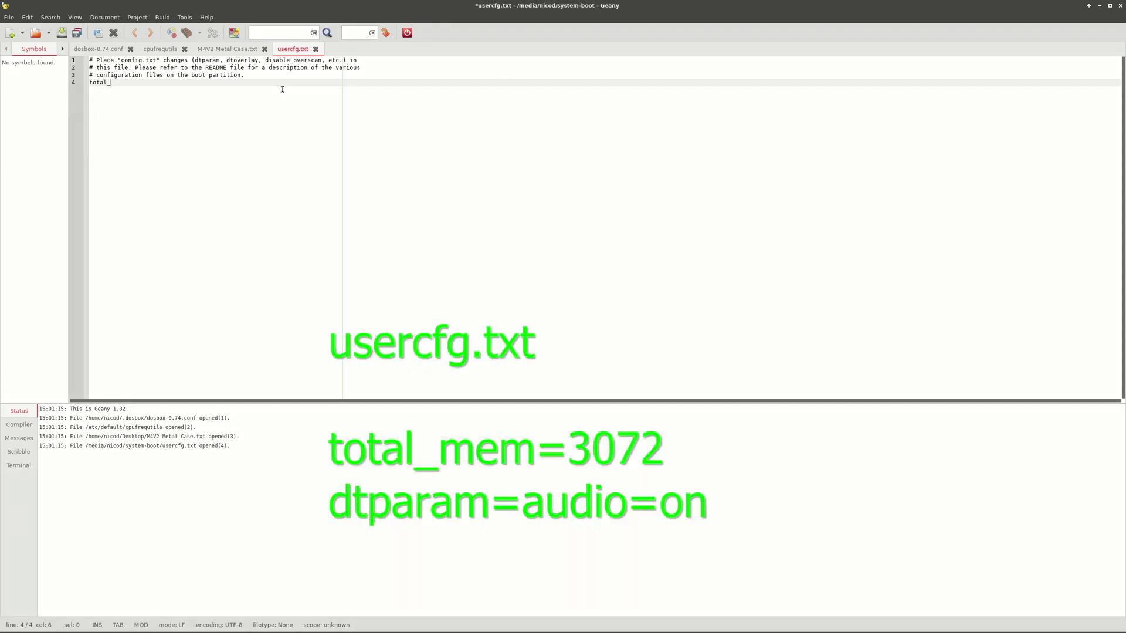
pyautogui.write('mem=3072')
pyautogui.press('Return')
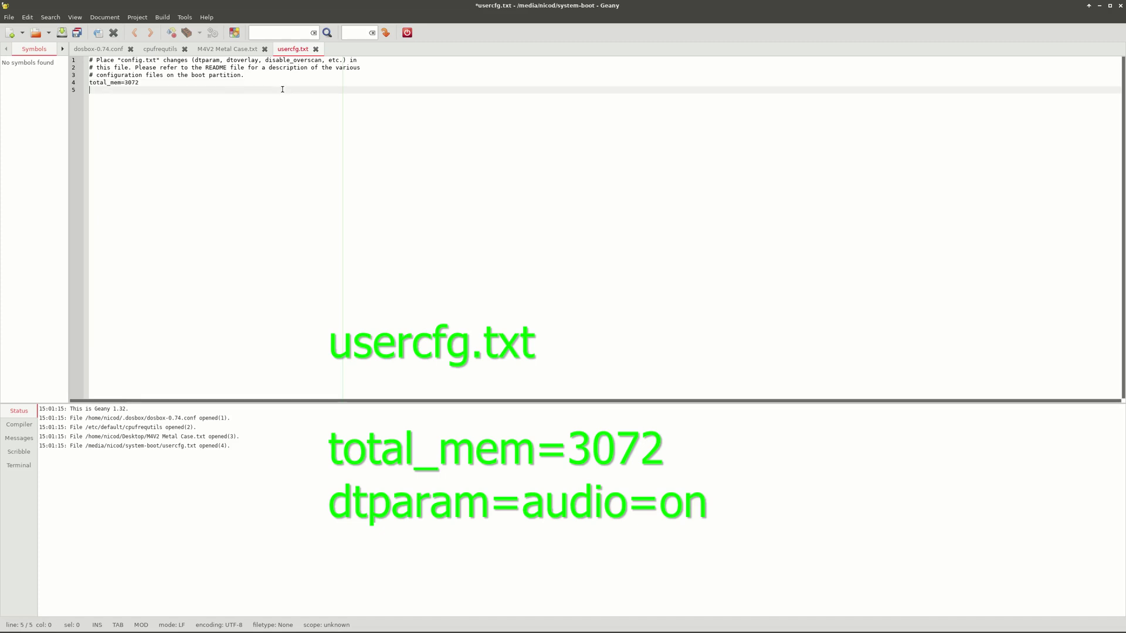
pyautogui.press('Return')
pyautogui.write('dtparam')
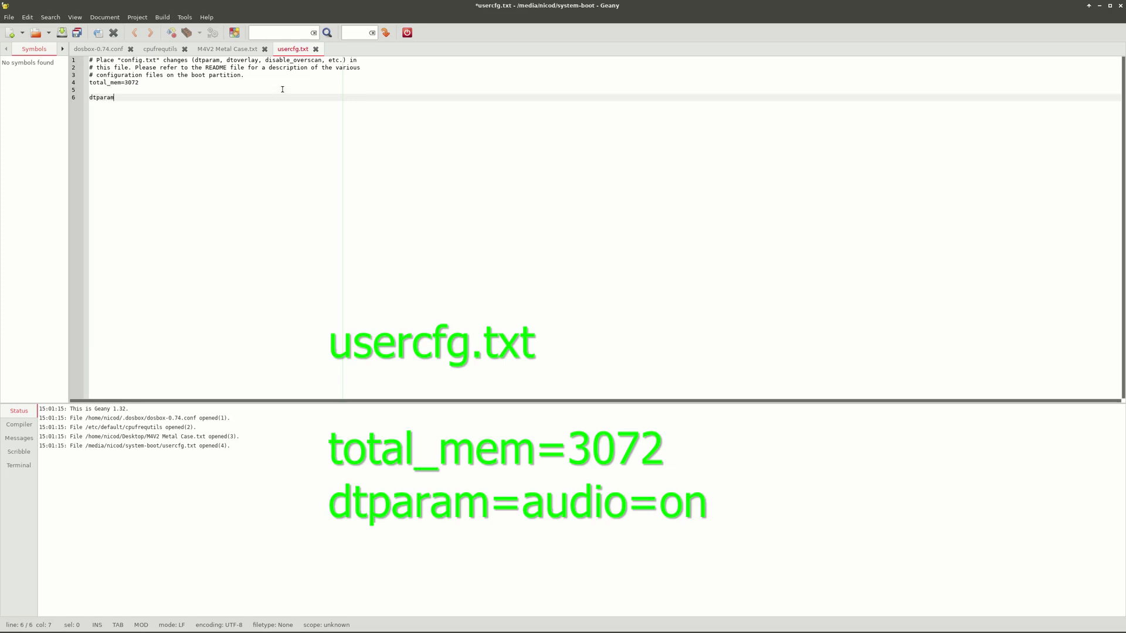
pyautogui.write('=audio=on')
pyautogui.press('Return')
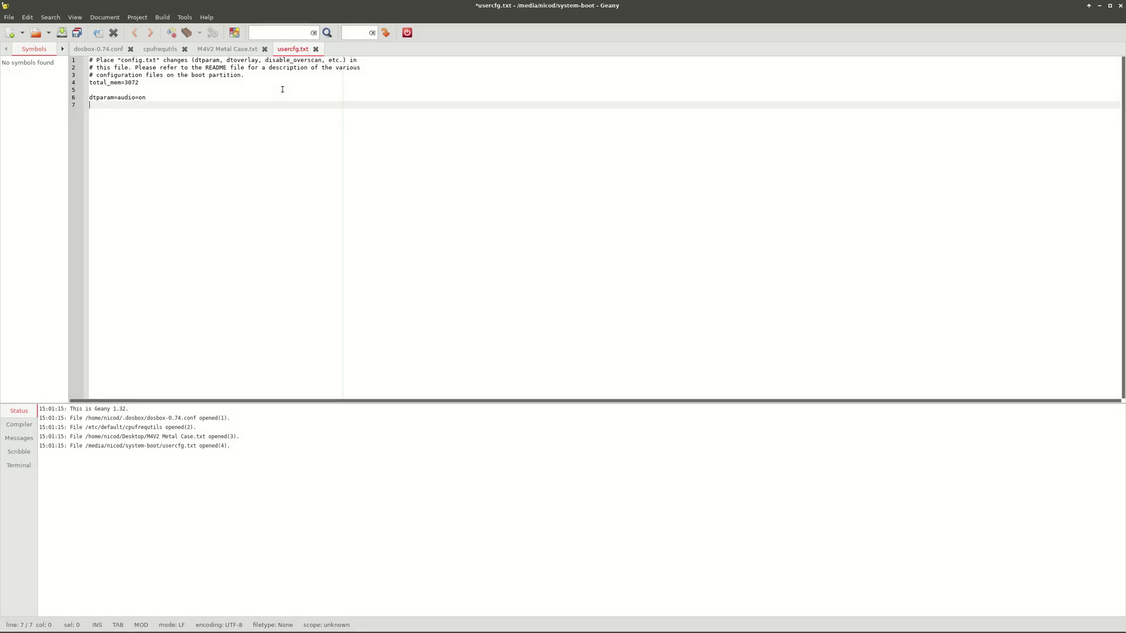
pyautogui.hotkey('ctrl', 's')
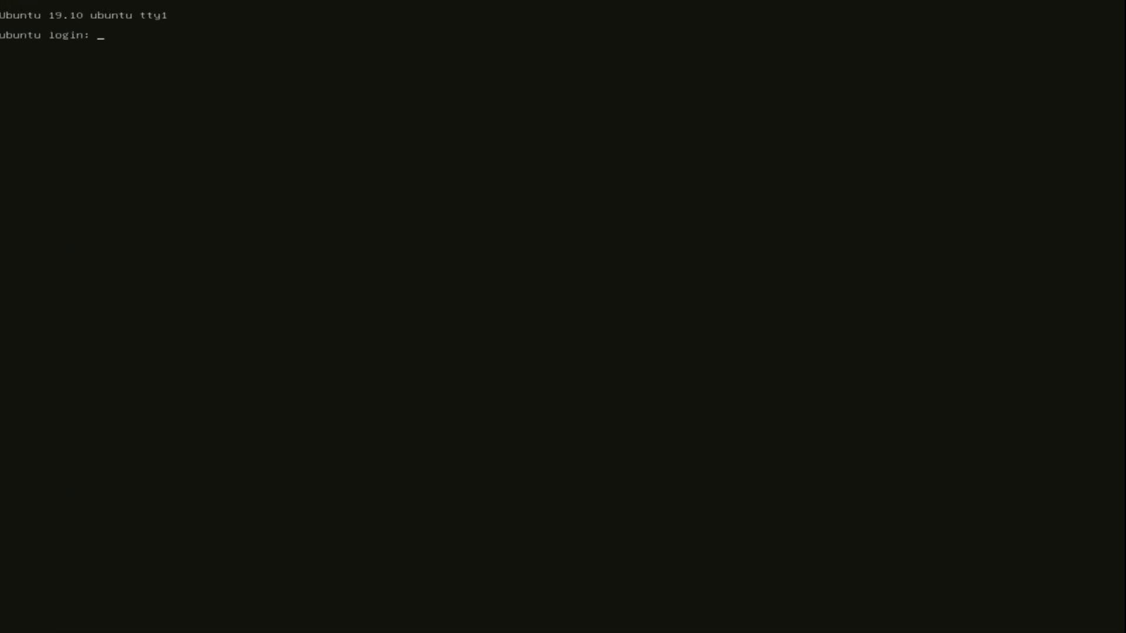
# Enter the default username at the tty login prompt, retrying until it is accepted.
pyautogui.write('ubuntu')
pyautogui.press('Return')
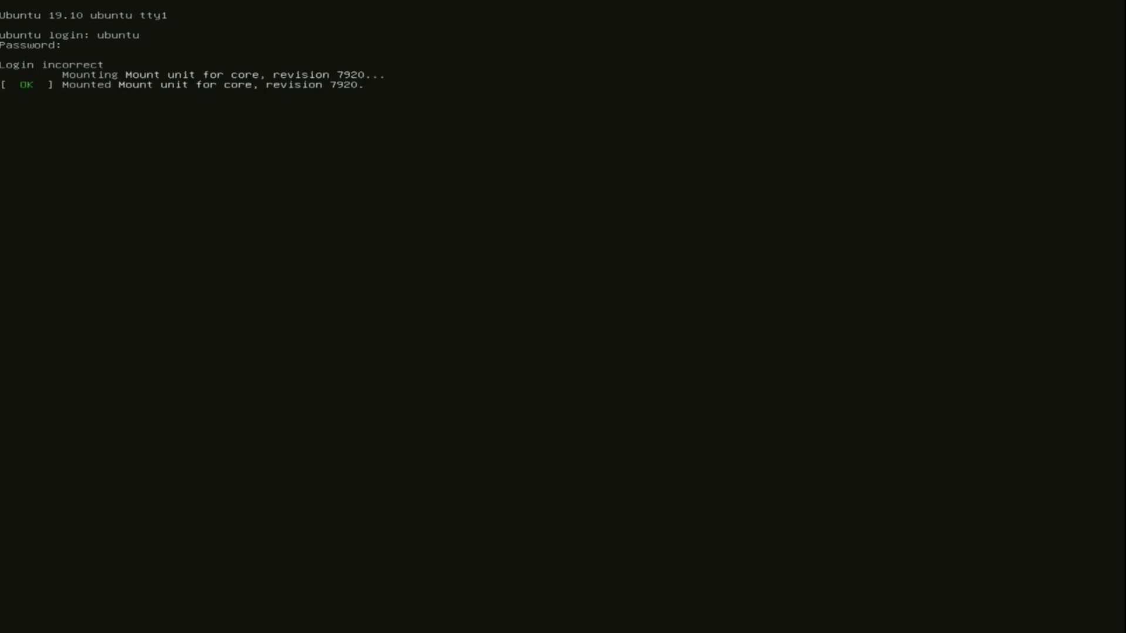
pyautogui.write('ubuntu')
pyautogui.press('Return')
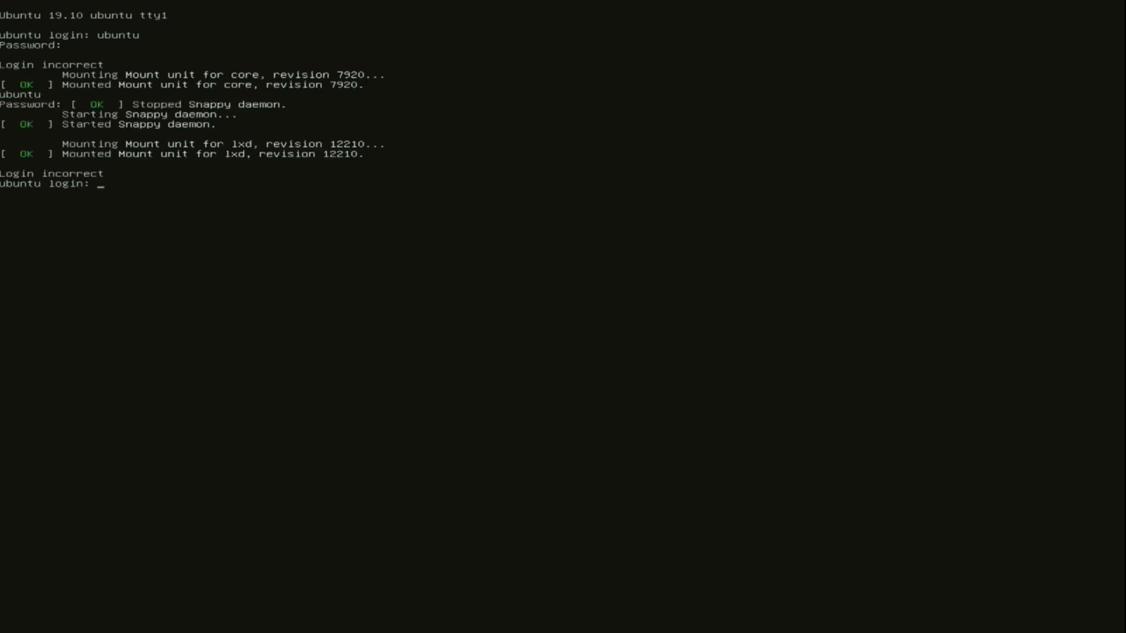
pyautogui.write('ubuntu')
pyautogui.press('Return')
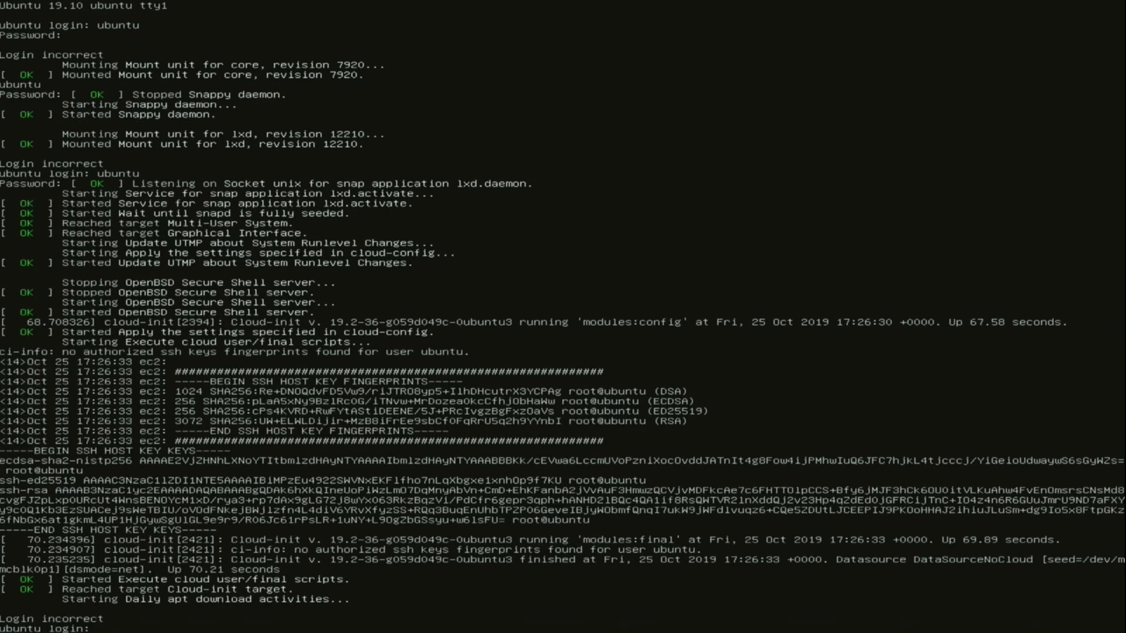
pyautogui.write('ubuntu')
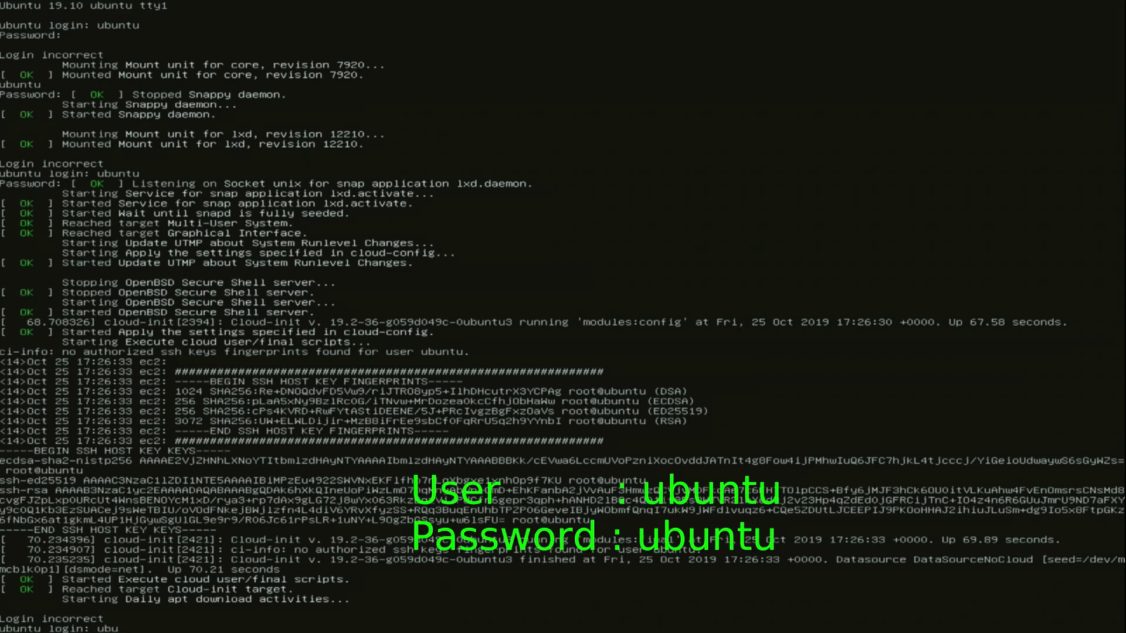
pyautogui.press('Return')
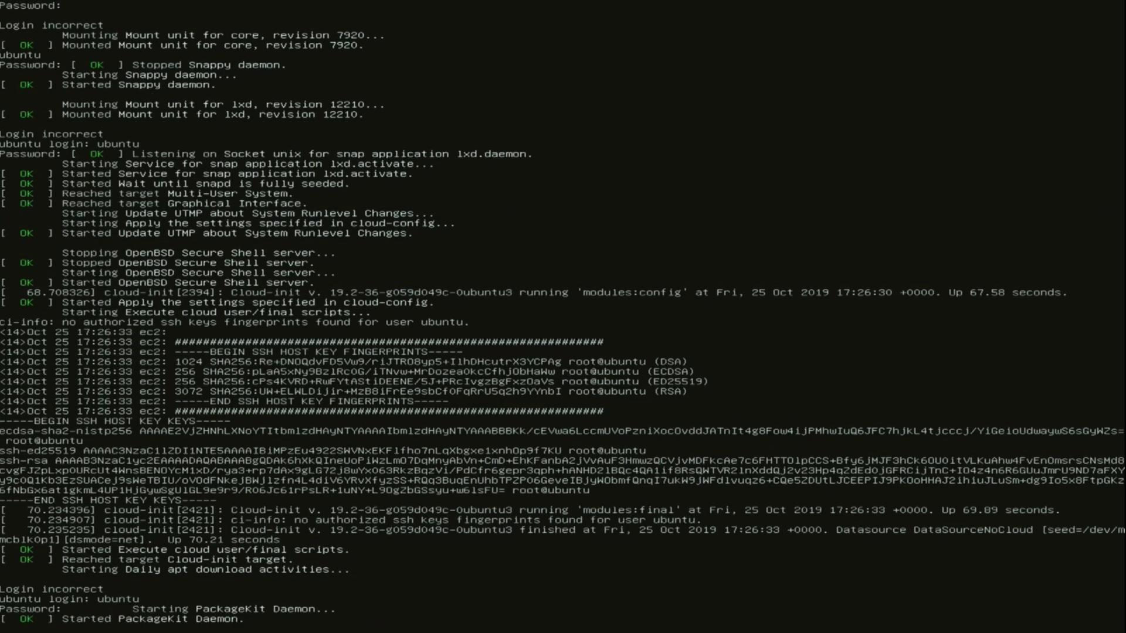
# Log in with the default password and replace it with a new password.
pyautogui.press('Return')
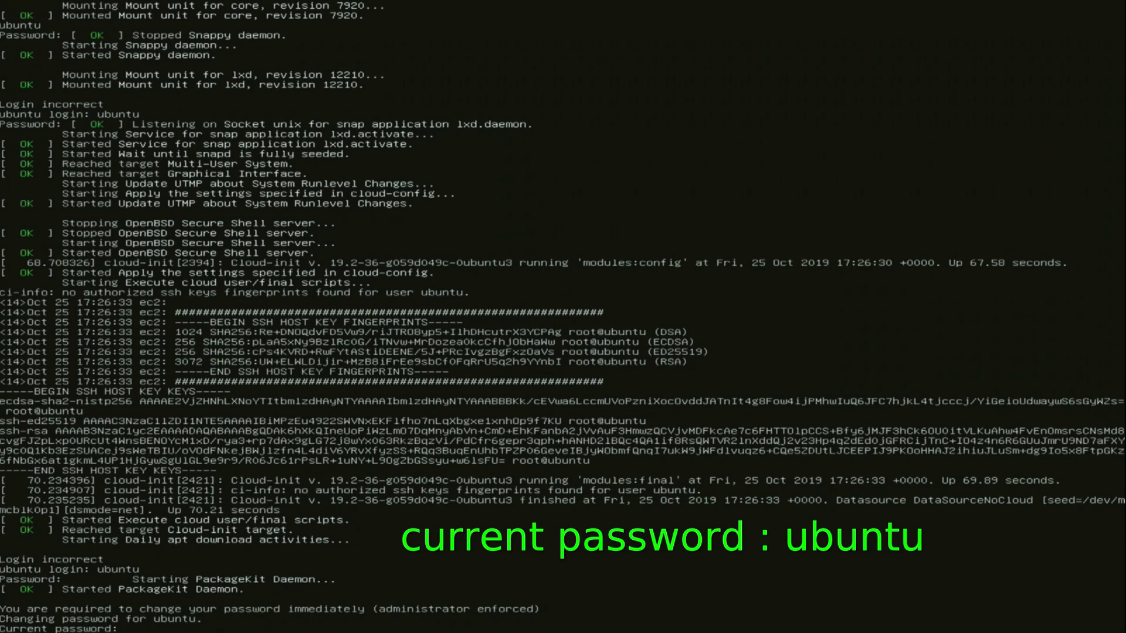
pyautogui.press('Return')
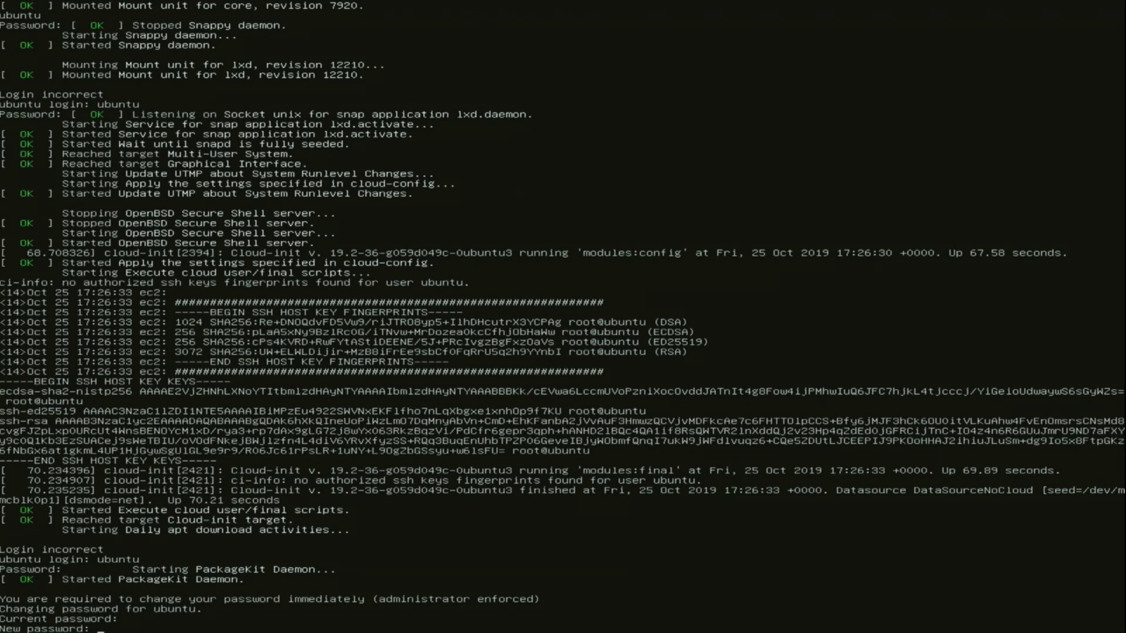
pyautogui.press('Return')
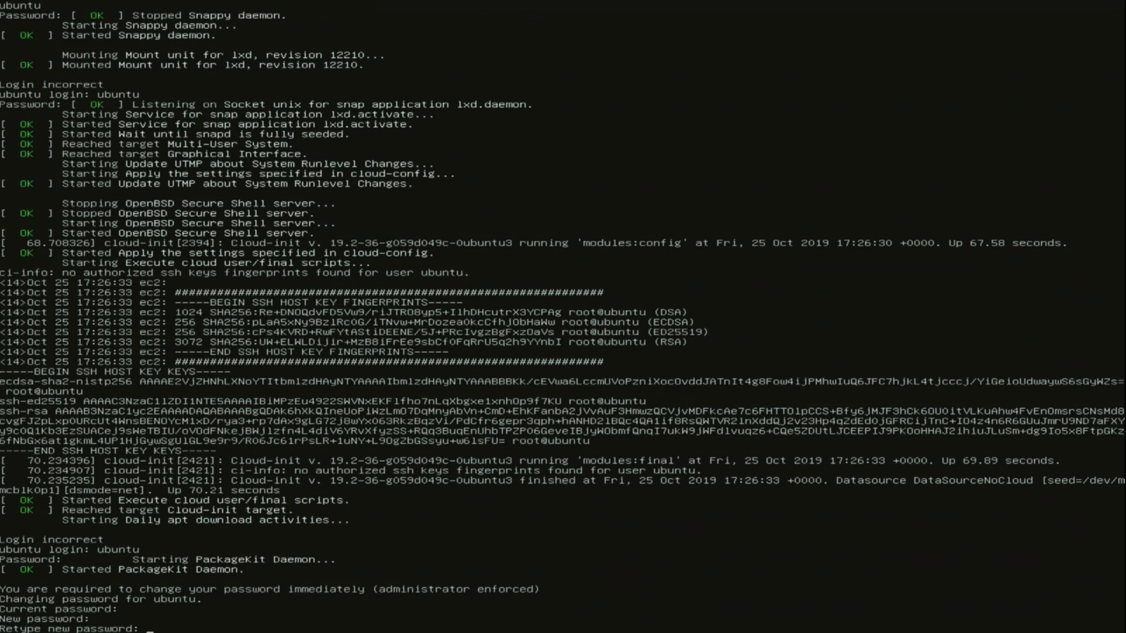
pyautogui.press('Return')
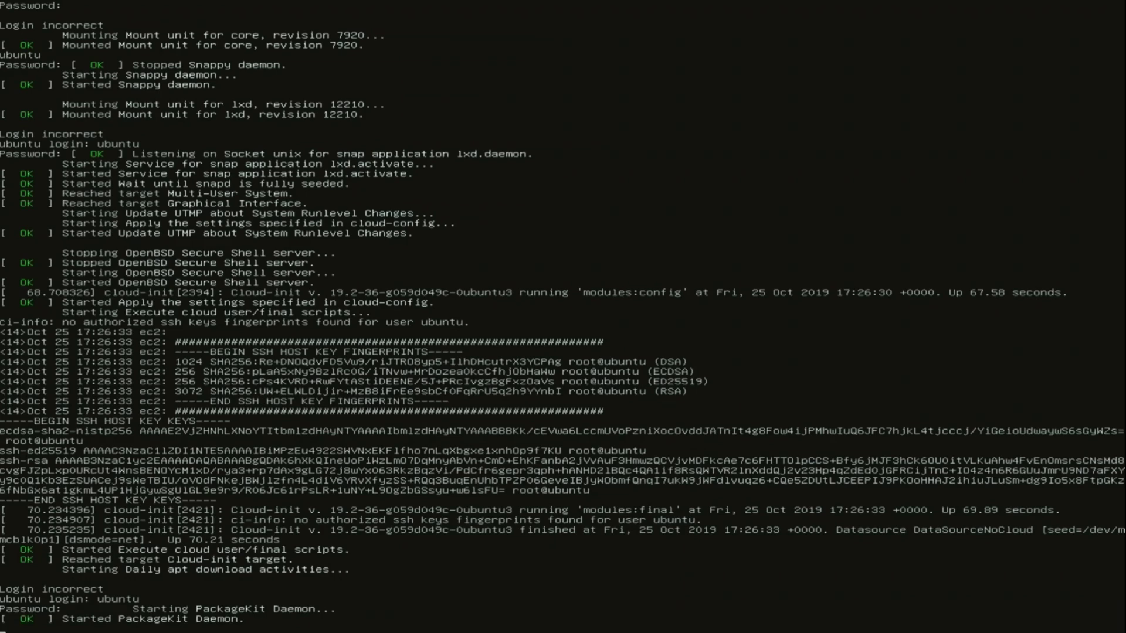
# Log in and replace the expired account password with a new one.
pyautogui.press('Return')
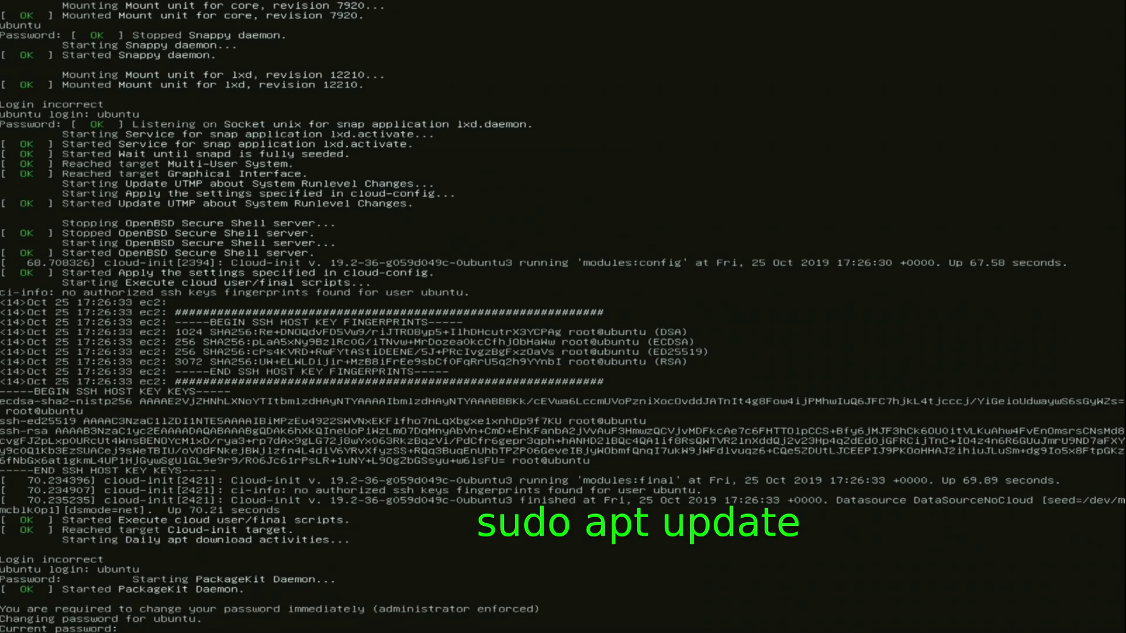
pyautogui.press('Return')
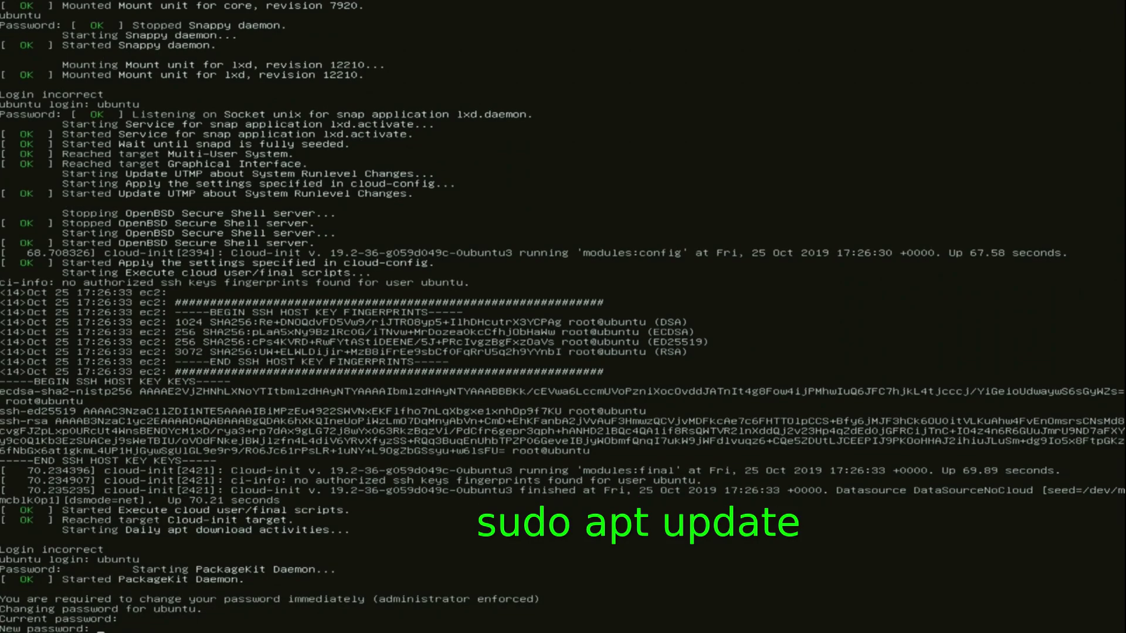
pyautogui.press('Return')
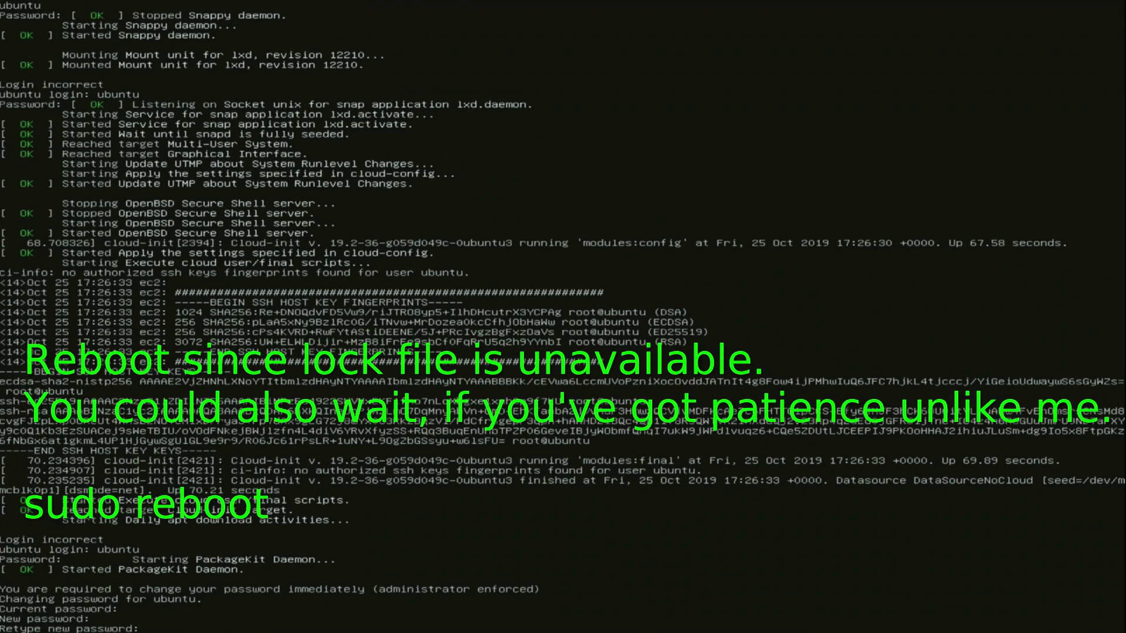
pyautogui.press('Return')
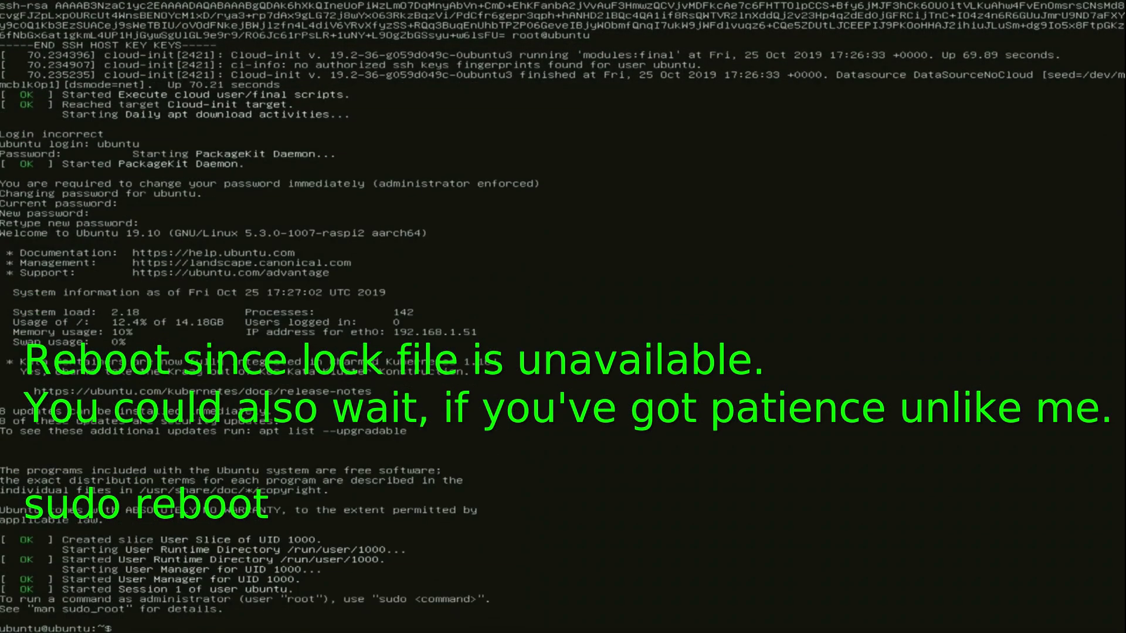
# Upgrade all packages with sudo apt upgrade, answering y, then enter the ubuntu-mate-desktop install command.
pyautogui.write('sudo apt u')
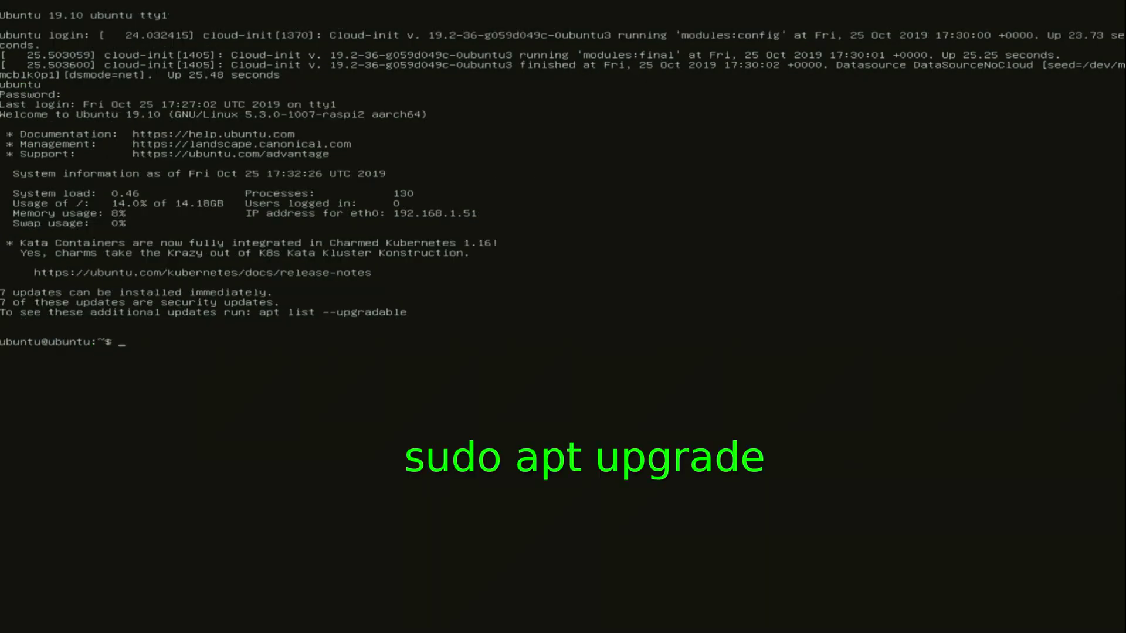
pyautogui.write('sudo apt upgrade')
pyautogui.press('Return')
pyautogui.write('y')
pyautogui.press('Return')
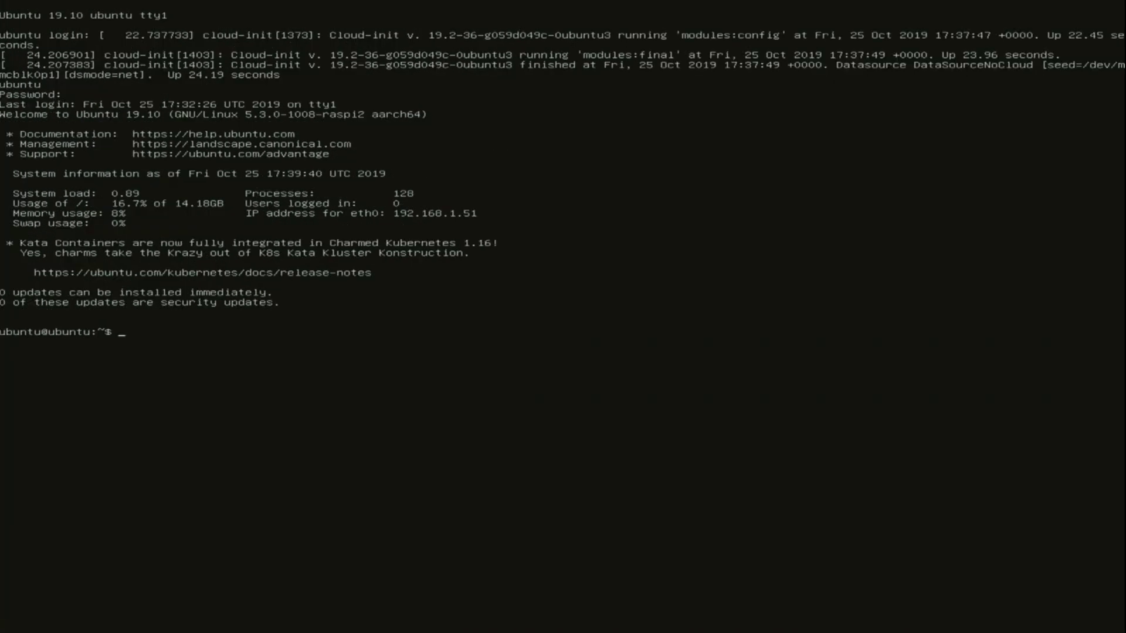
pyautogui.write('sudo apt install ubuntu')
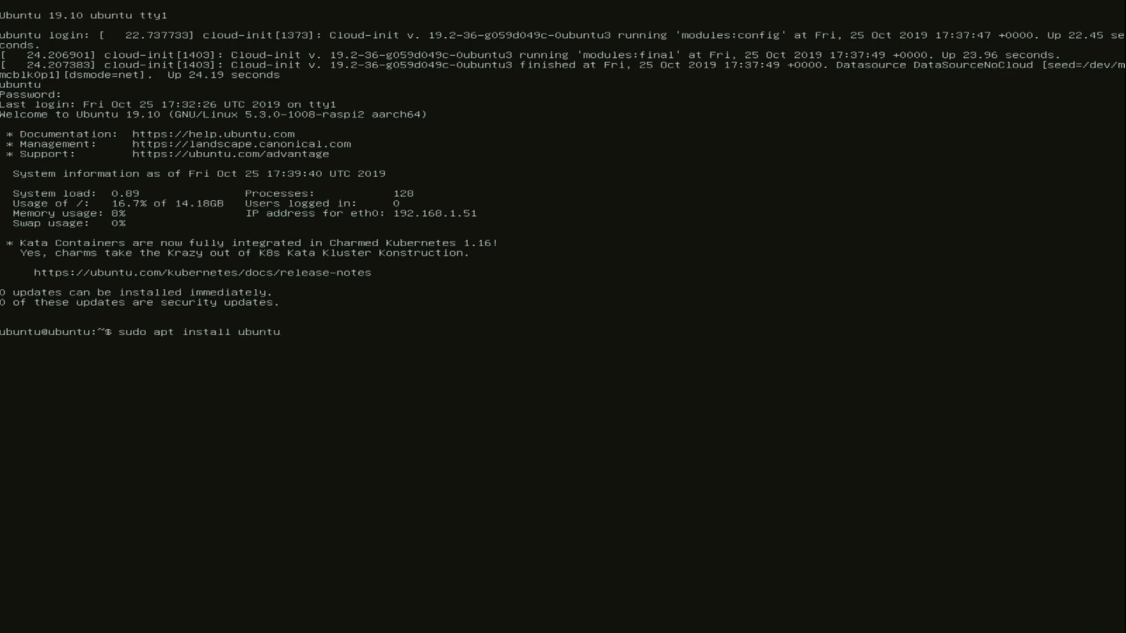
pyautogui.write('-mate-des')
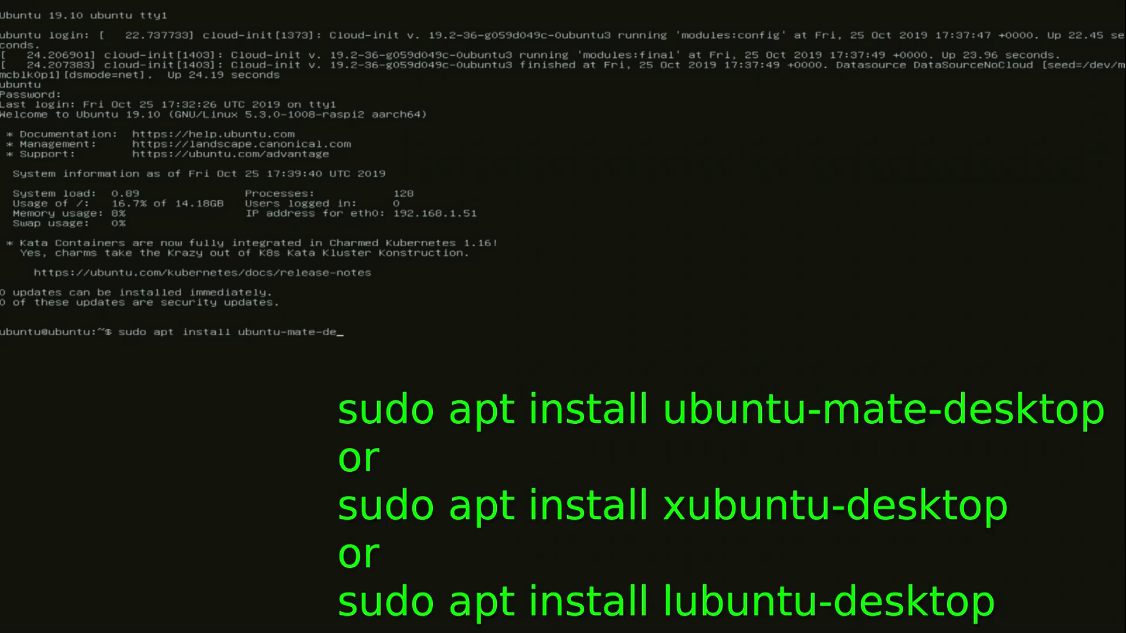
pyautogui.write('ktop')
# Run the ubuntu-mate-desktop install and confirm with y to download 722 MB of packages.
pyautogui.press('Return')
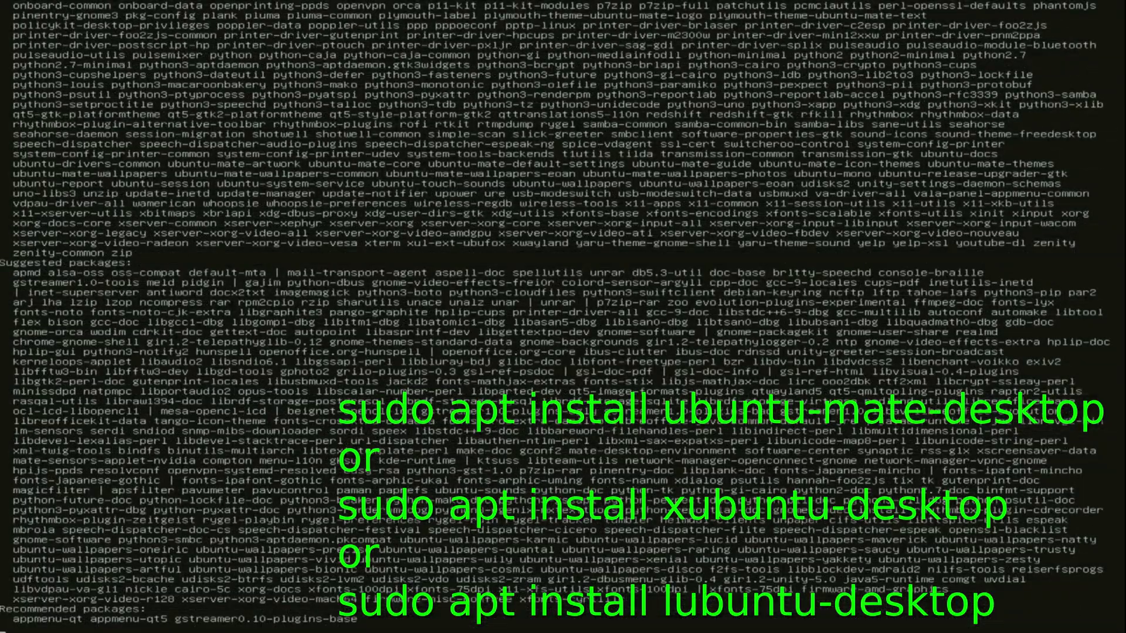
pyautogui.write('y')
pyautogui.press('Return')
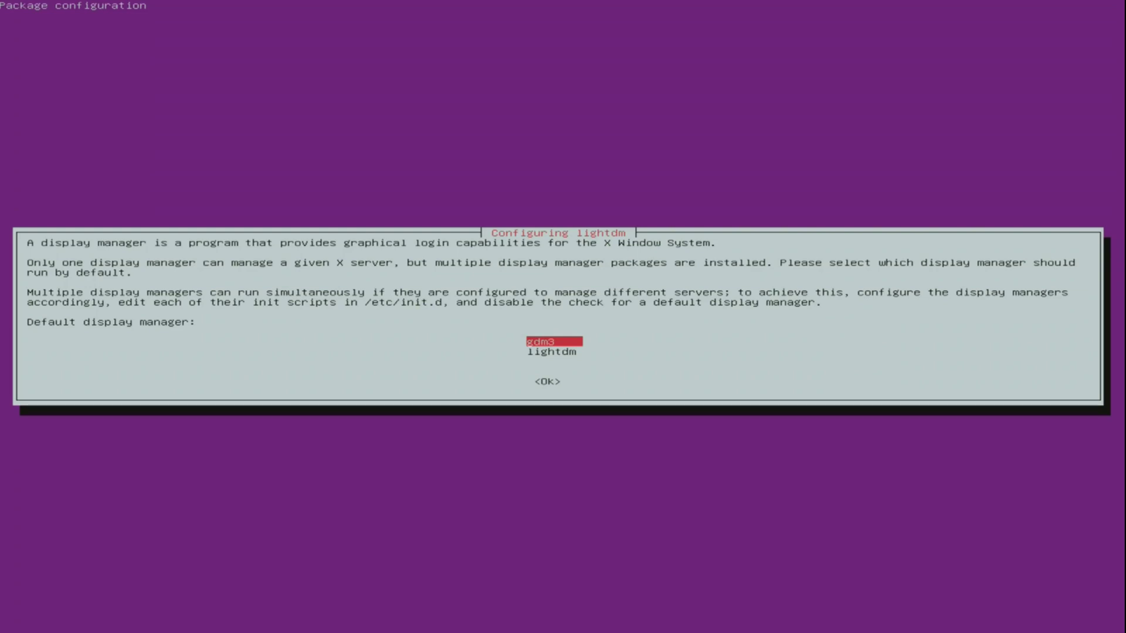
# Keep gdm3 as the default display manager in the lightdm configuration prompt.
pyautogui.press('Return')
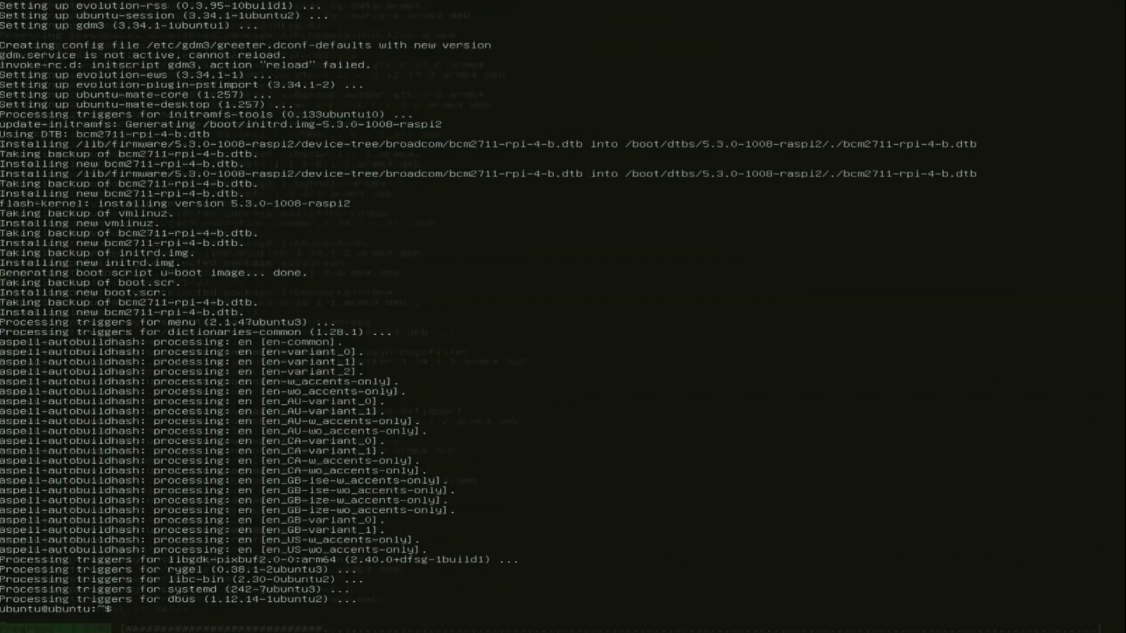
# Reboot the Pi with sudo reboot.
pyautogui.write('sudo')
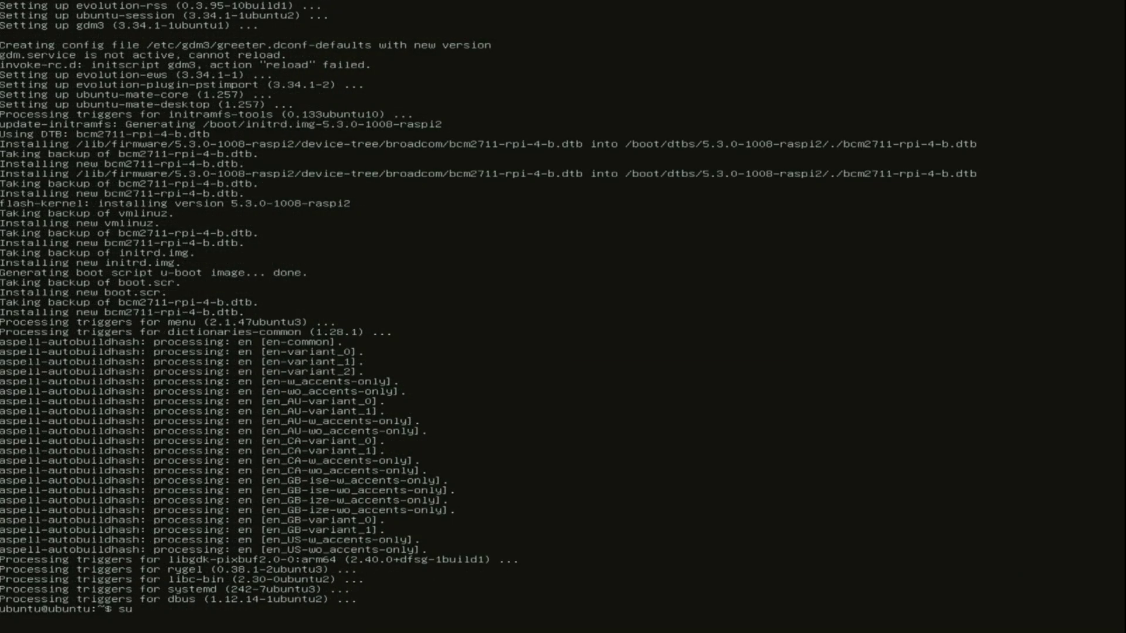
pyautogui.write(' reboot')
pyautogui.press('Return')
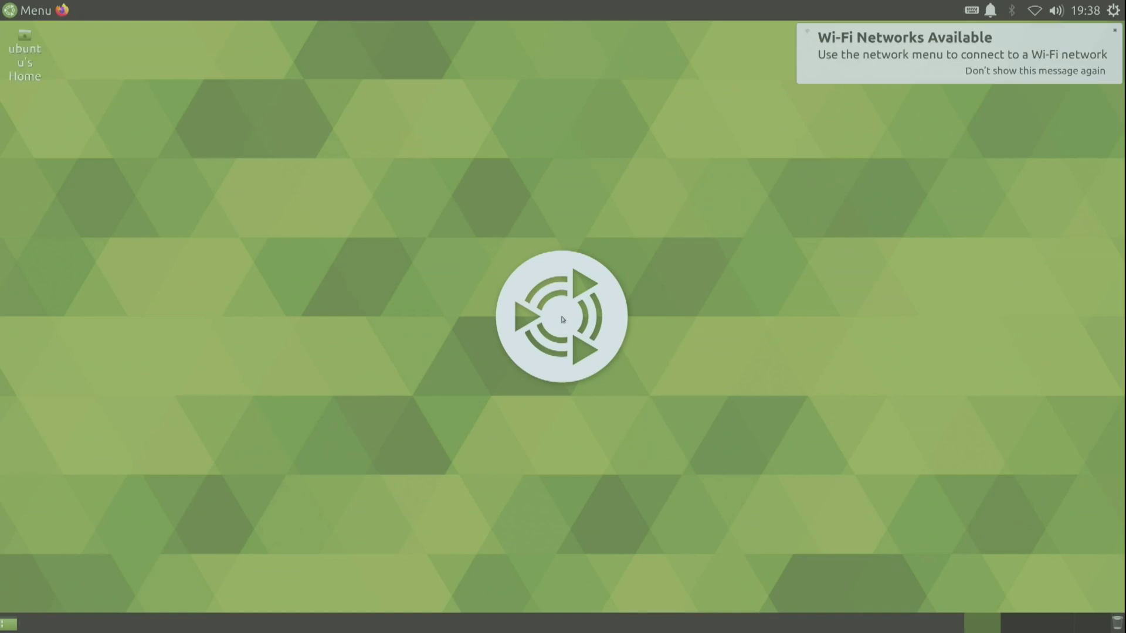
# Connect to the 5G Wi-Fi network by entering its password.
pyautogui.click(1035, 10)
pyautogui.click(985, 112)
pyautogui.write('•')
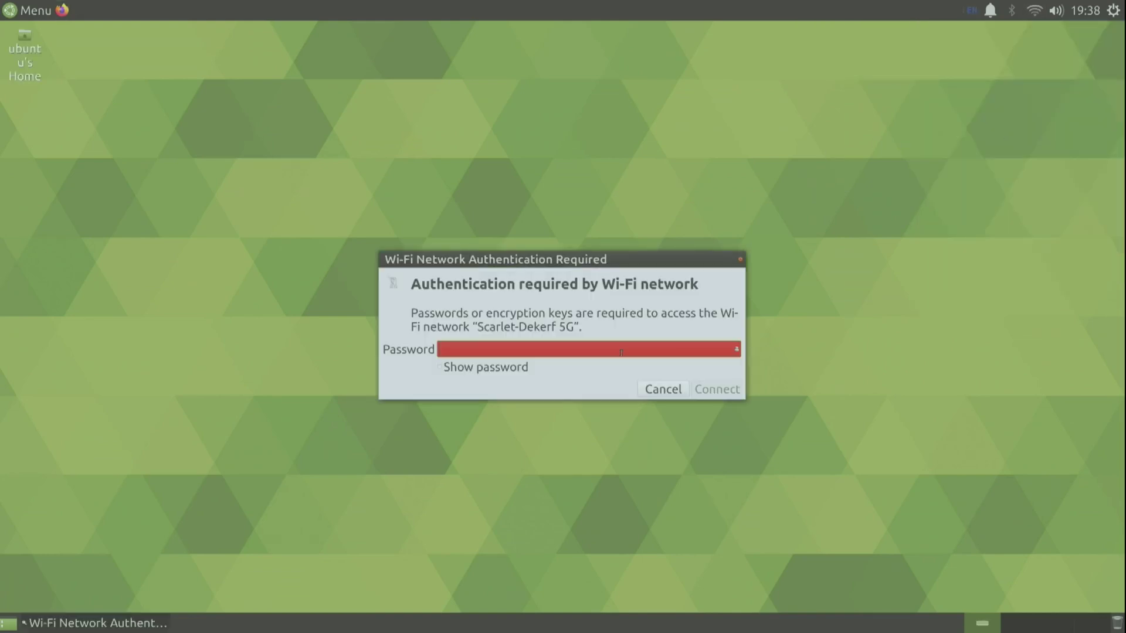
pyautogui.write('•••••••••')
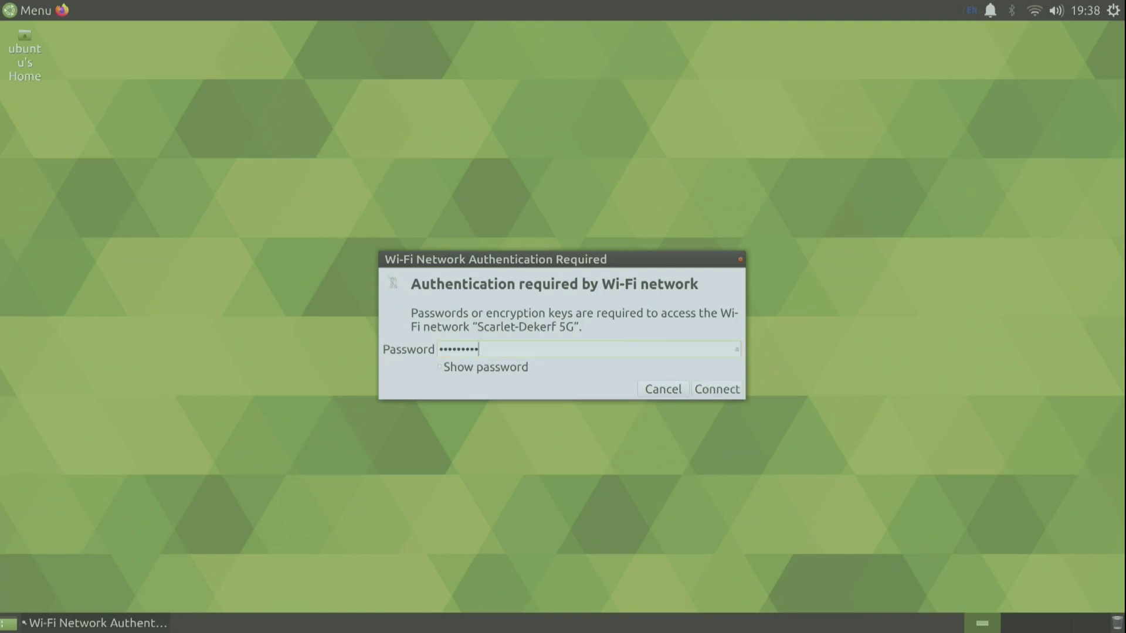
pyautogui.press('Return')
# Show the System Tools applications in the MATE menu.
pyautogui.click(31, 16)
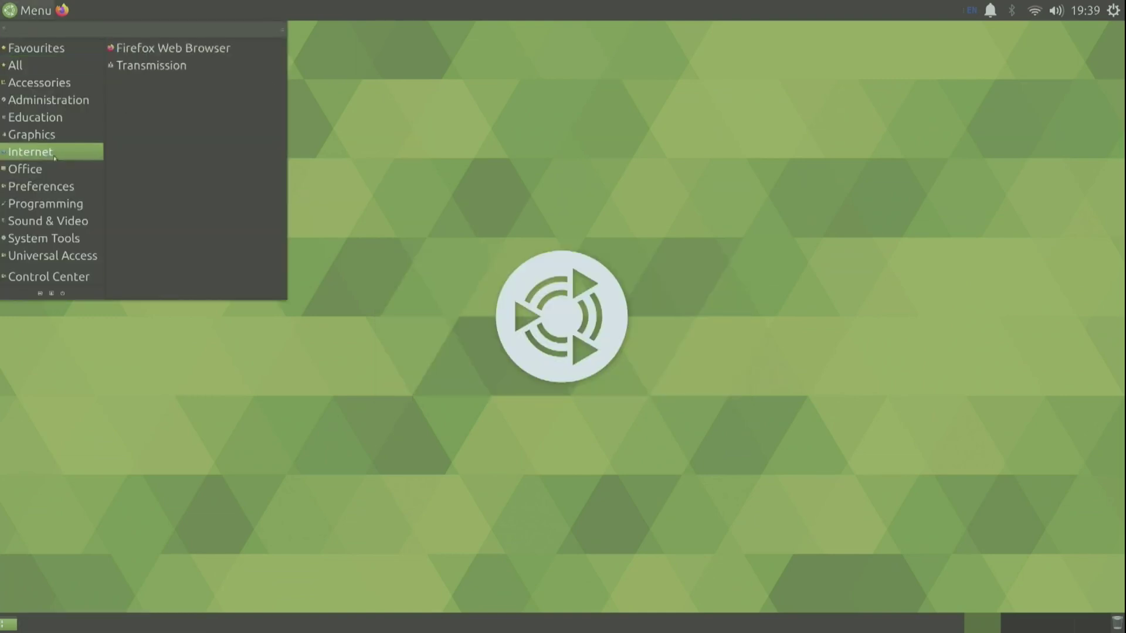
pyautogui.moveTo(62, 193)
pyautogui.moveTo(69, 251)
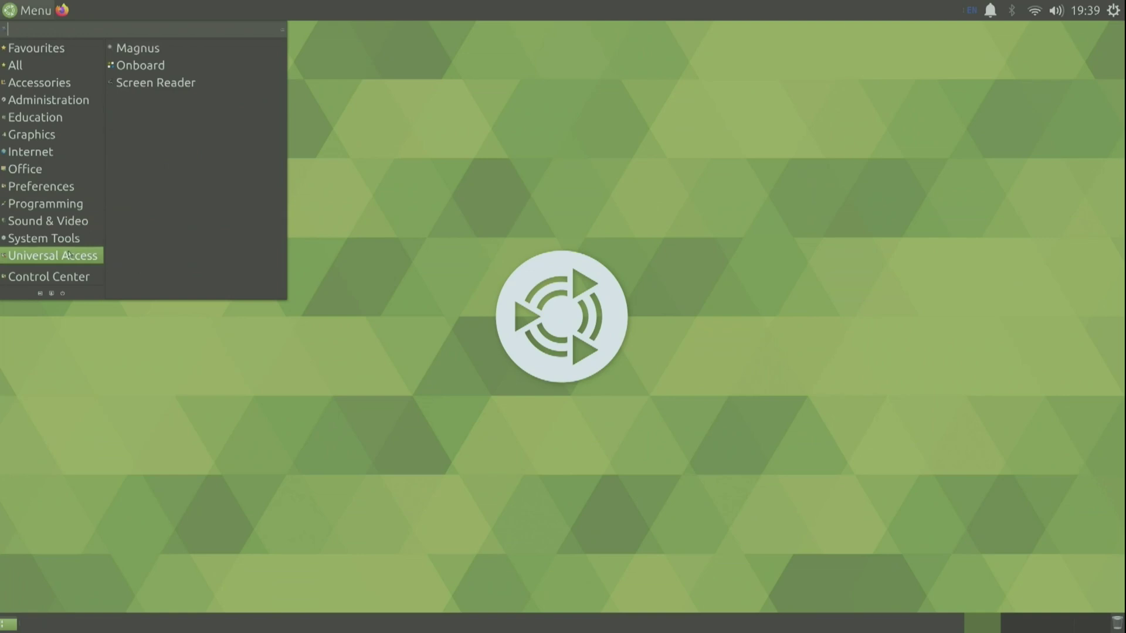
pyautogui.moveTo(76, 226)
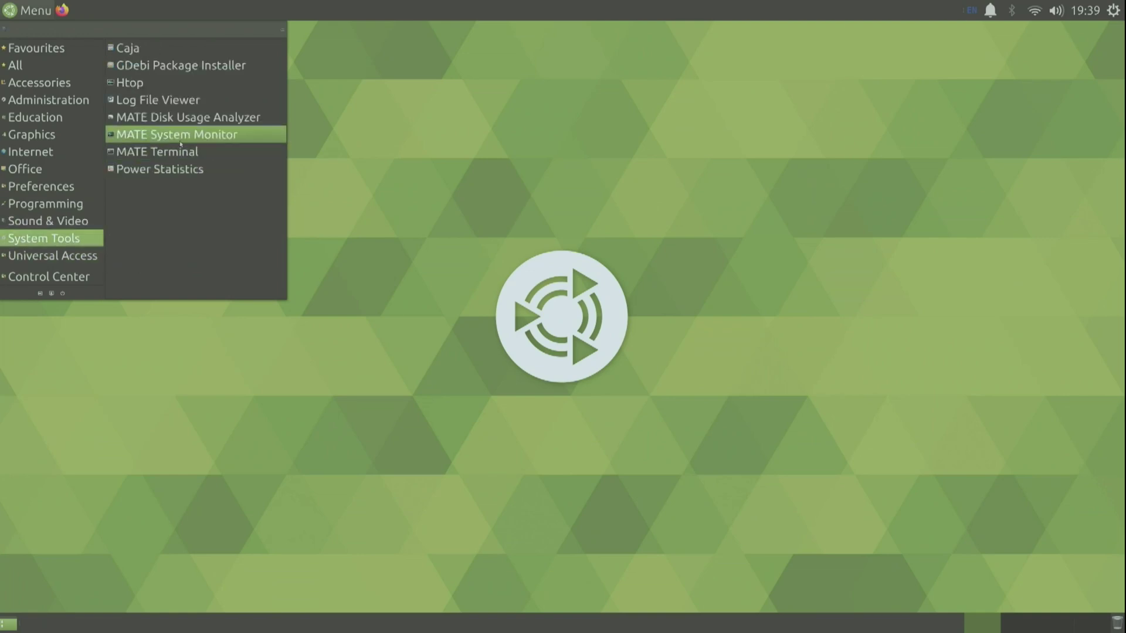
# Launch MATE System Monitor, centre and enlarge its window, then reopen the System Tools menu.
pyautogui.click(183, 139)
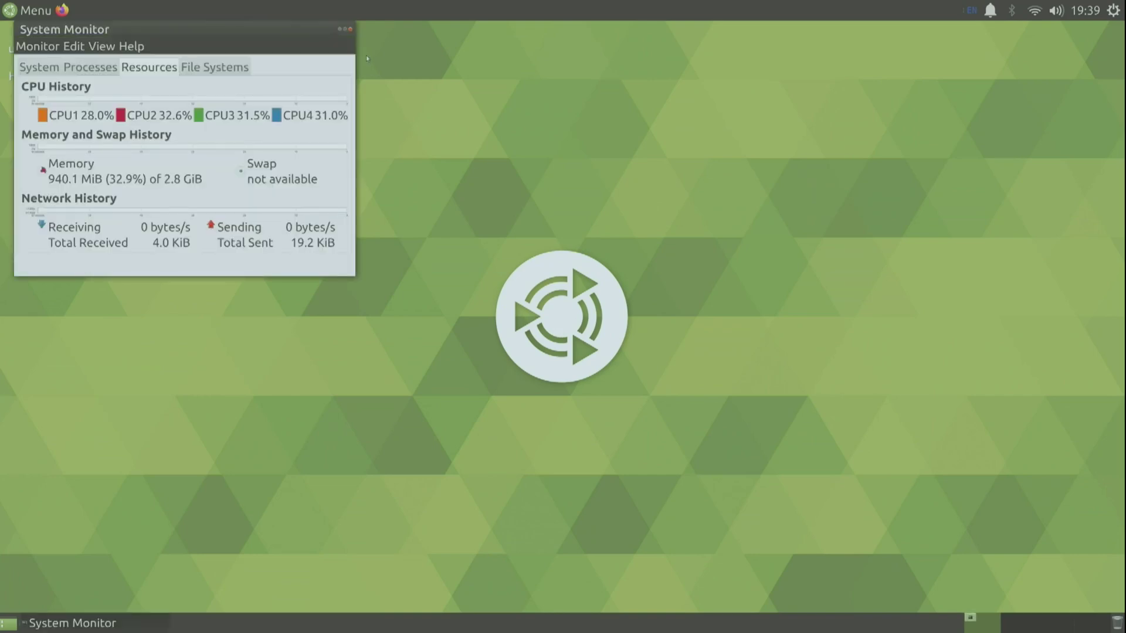
pyautogui.moveTo(239, 24); pyautogui.dragTo(532, 133)
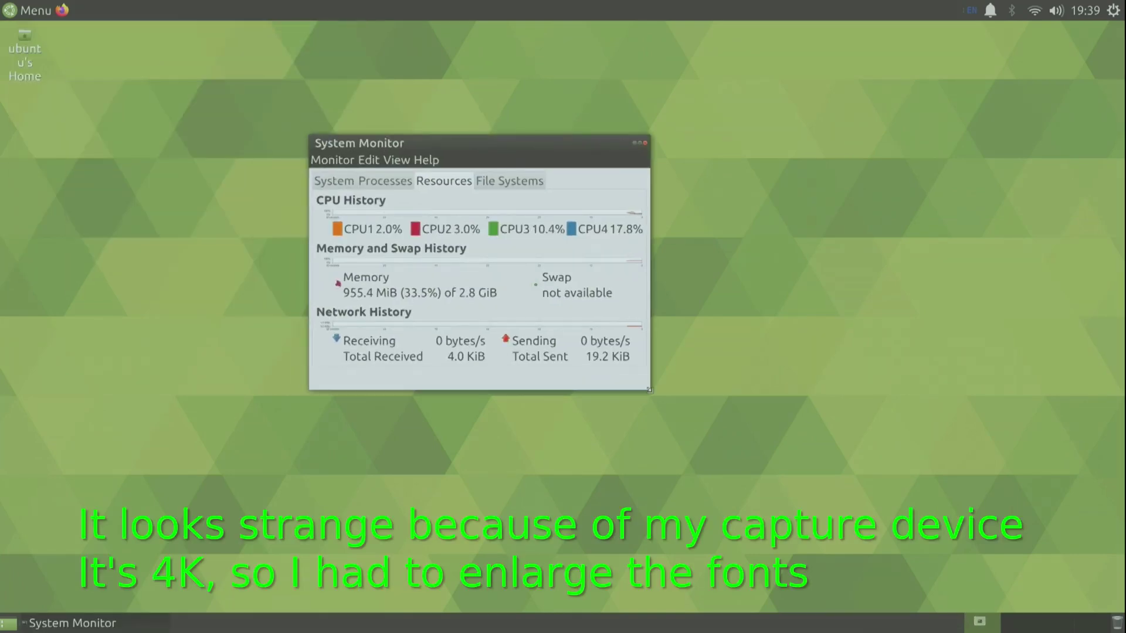
pyautogui.moveTo(653, 392); pyautogui.dragTo(809, 554)
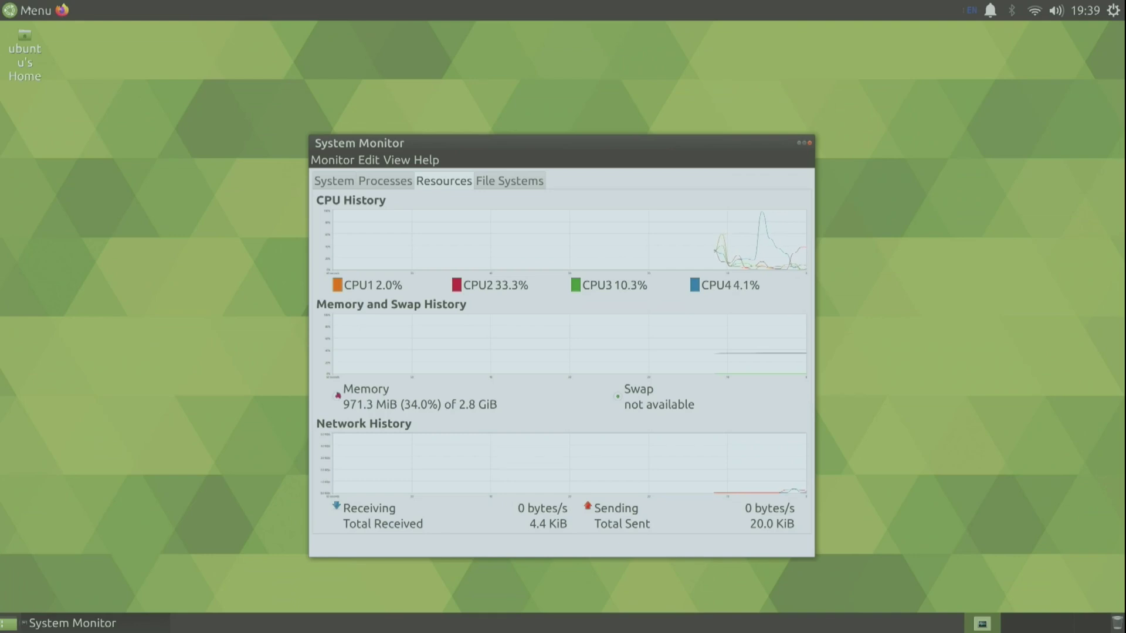
pyautogui.click(27, 10)
pyautogui.moveTo(96, 244)
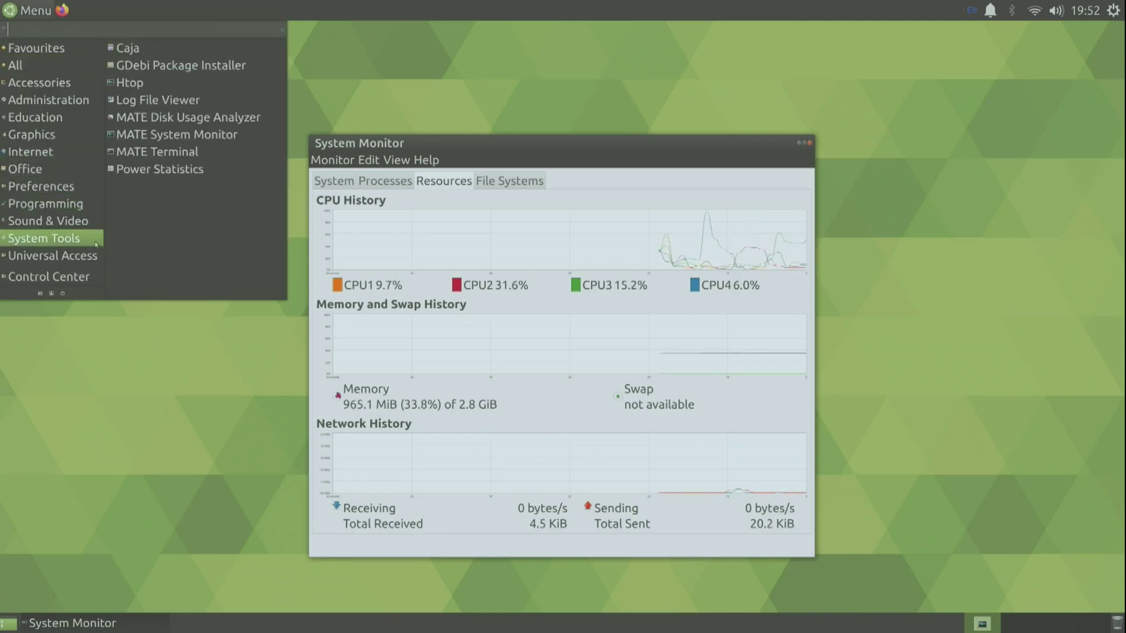
# Run 'sudo apt install zram-config' in a new MATE Terminal.
pyautogui.click(159, 152)
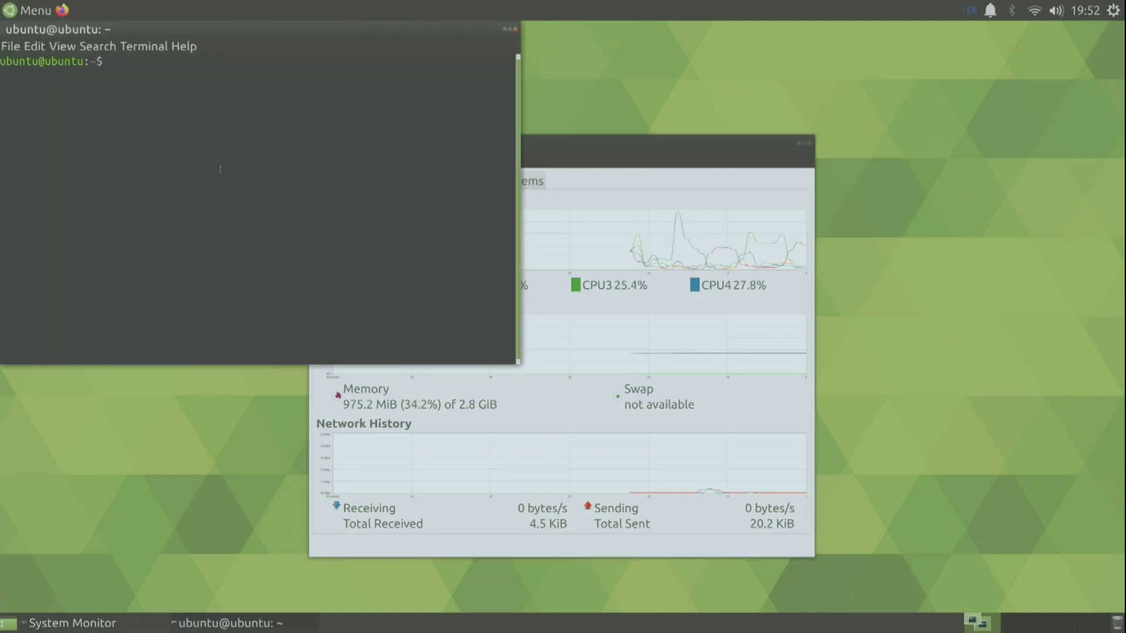
pyautogui.write('sudo apt install zram')
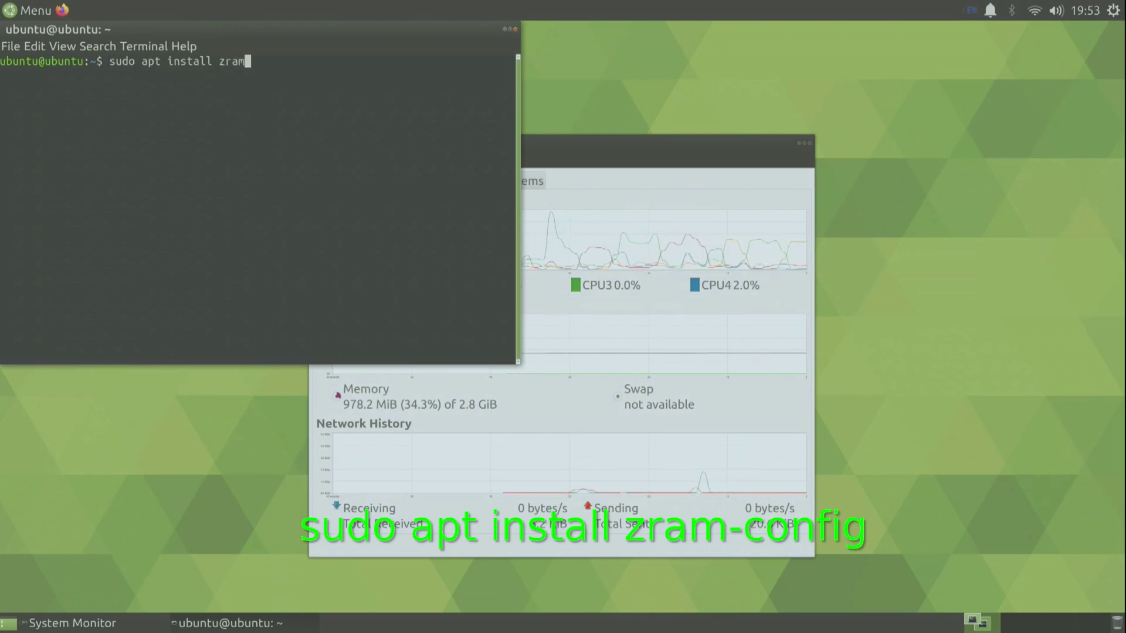
pyautogui.write('-confi')
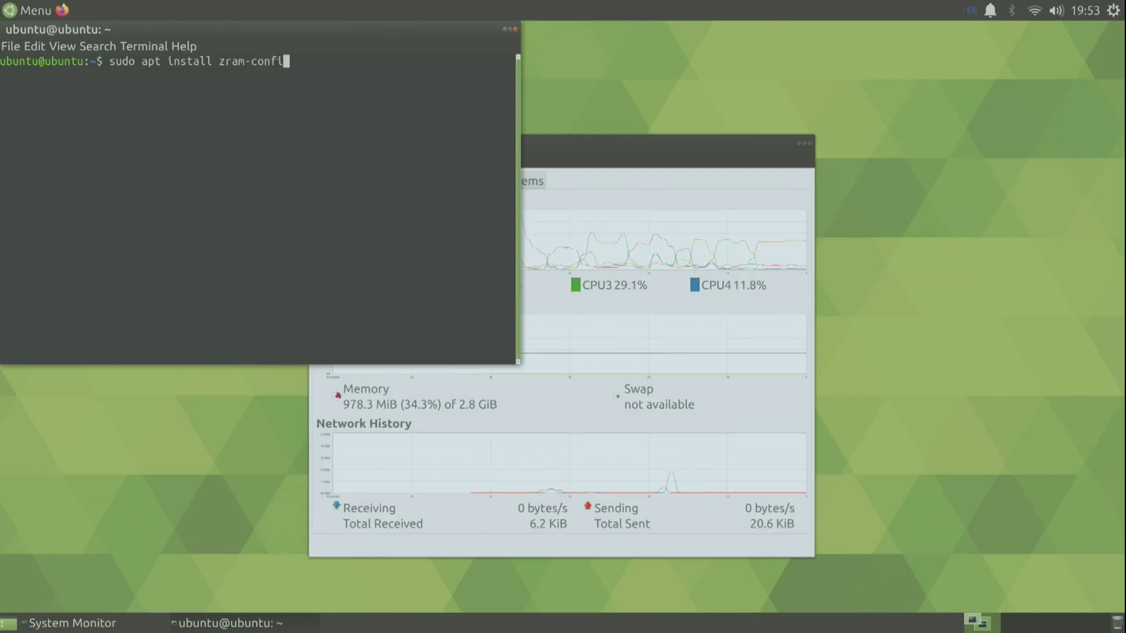
pyautogui.write('g')
pyautogui.press('Return')
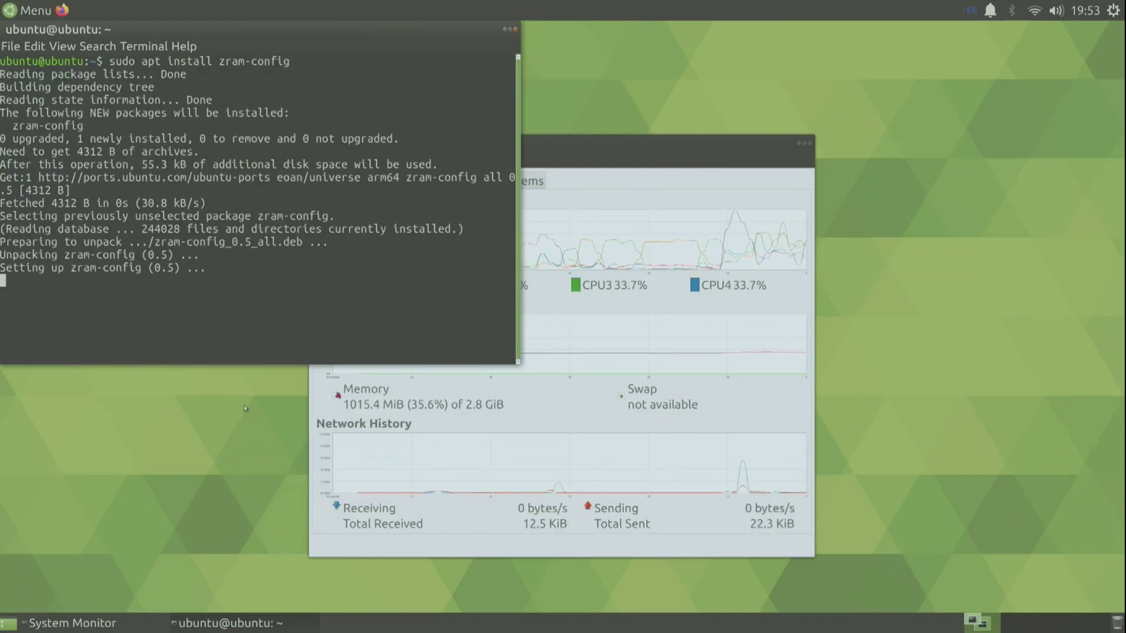
# Add the CPU Frequency Scaling Monitor and Command applets to the panel.
pyautogui.rightClick(961, 623)
pyautogui.click(997, 500)
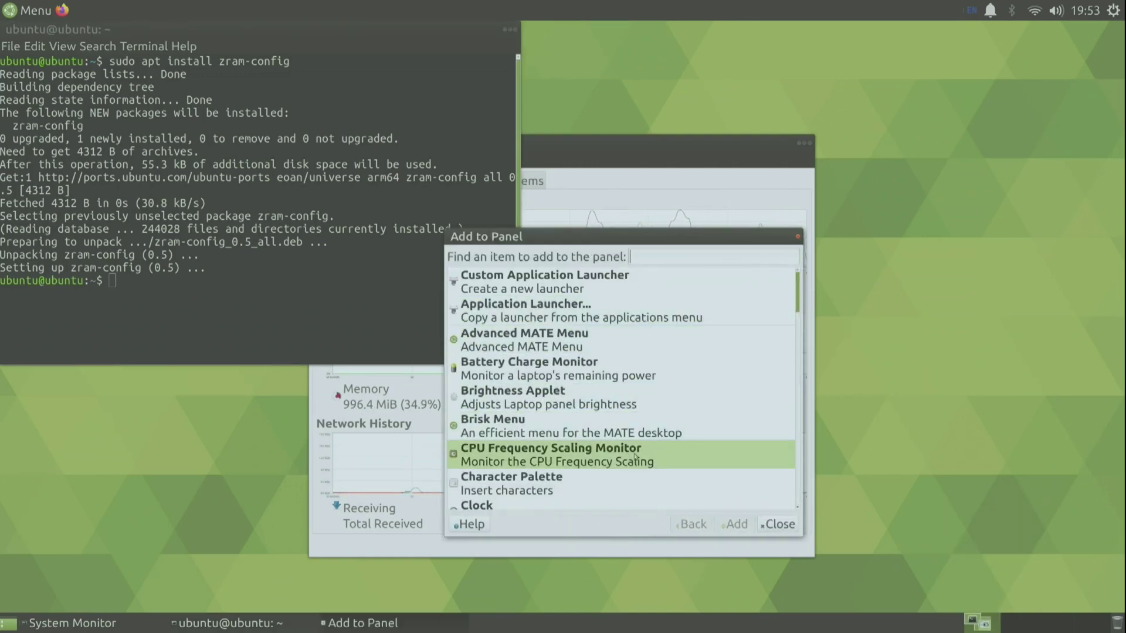
pyautogui.click(654, 455)
pyautogui.click(733, 524)
pyautogui.scroll(-4, 643, 440)
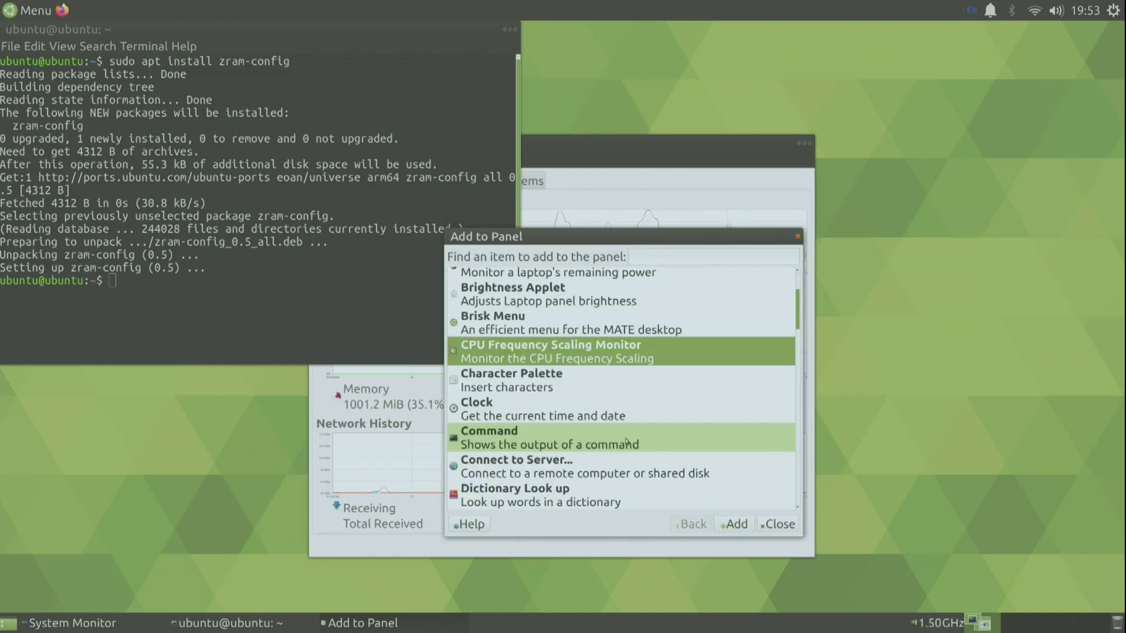
pyautogui.click(625, 441)
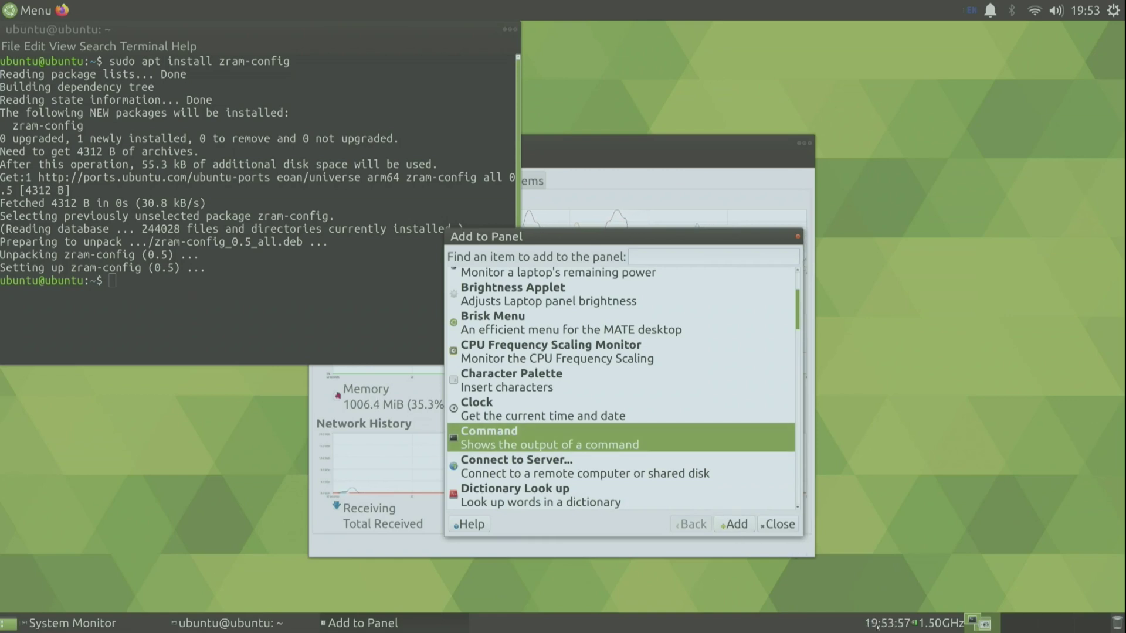
# Set the Command applet to 'cat /sys/class/thermal/thermal_zone0/temp' and close the panel-item chooser.
pyautogui.rightClick(876, 625)
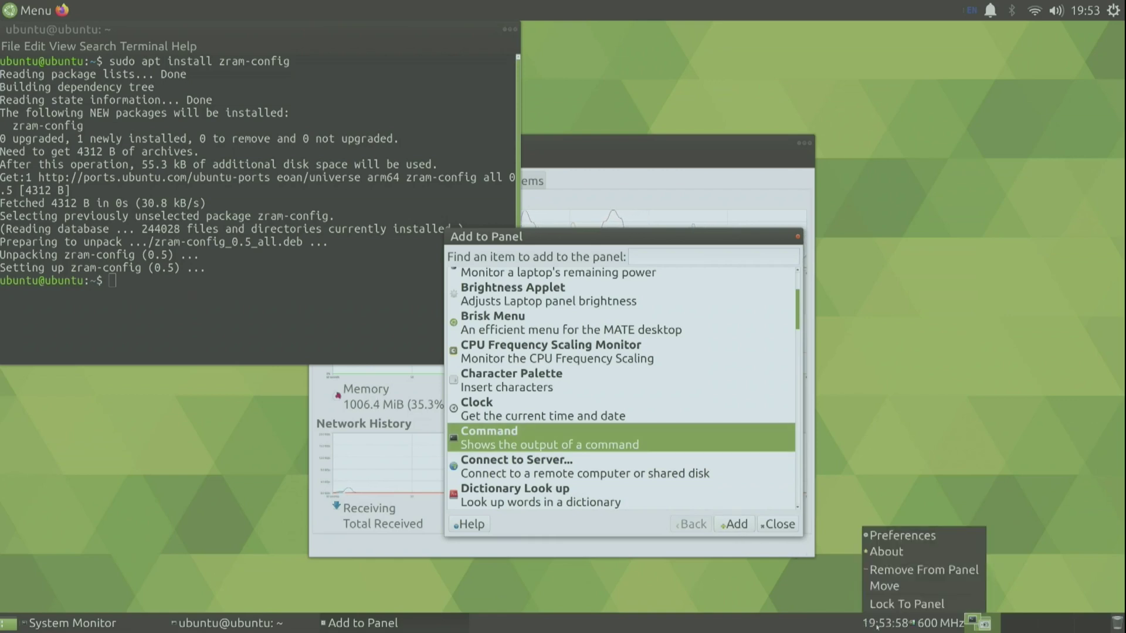
pyautogui.click(894, 536)
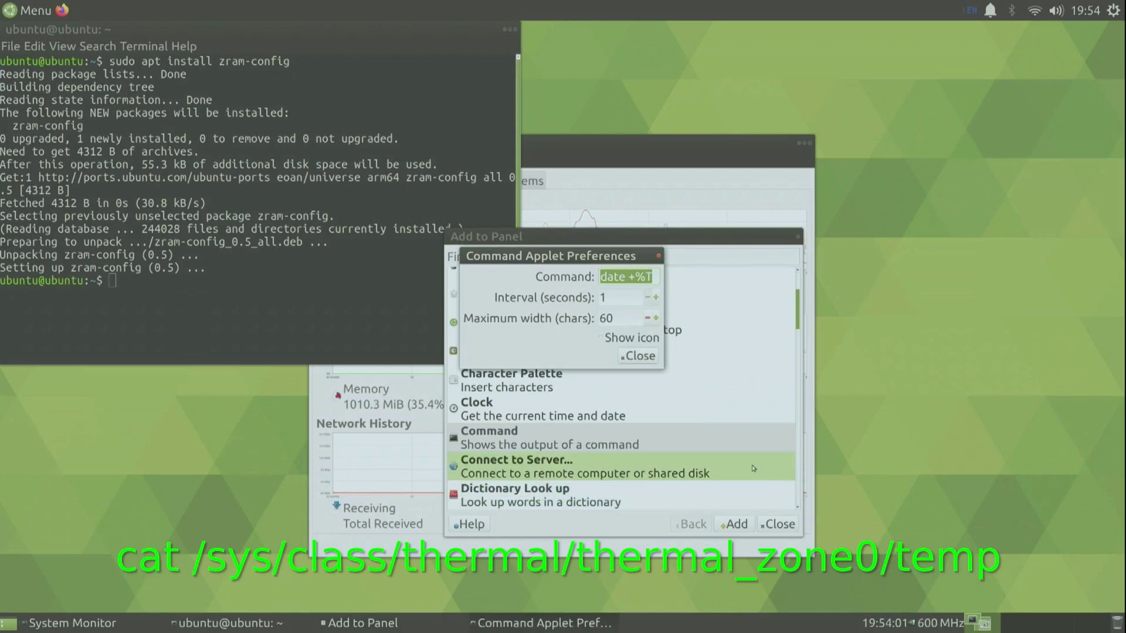
pyautogui.moveTo(663, 298); pyautogui.dragTo(1025, 299)
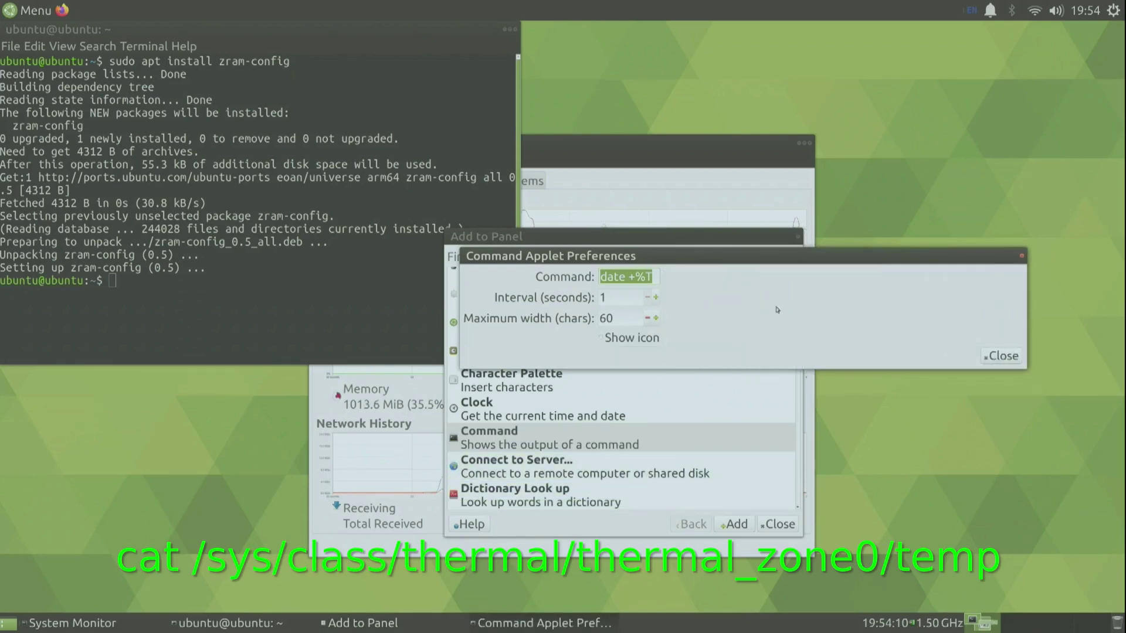
pyautogui.write('cat /sys/class/thermal/thermal_zone0/temp')
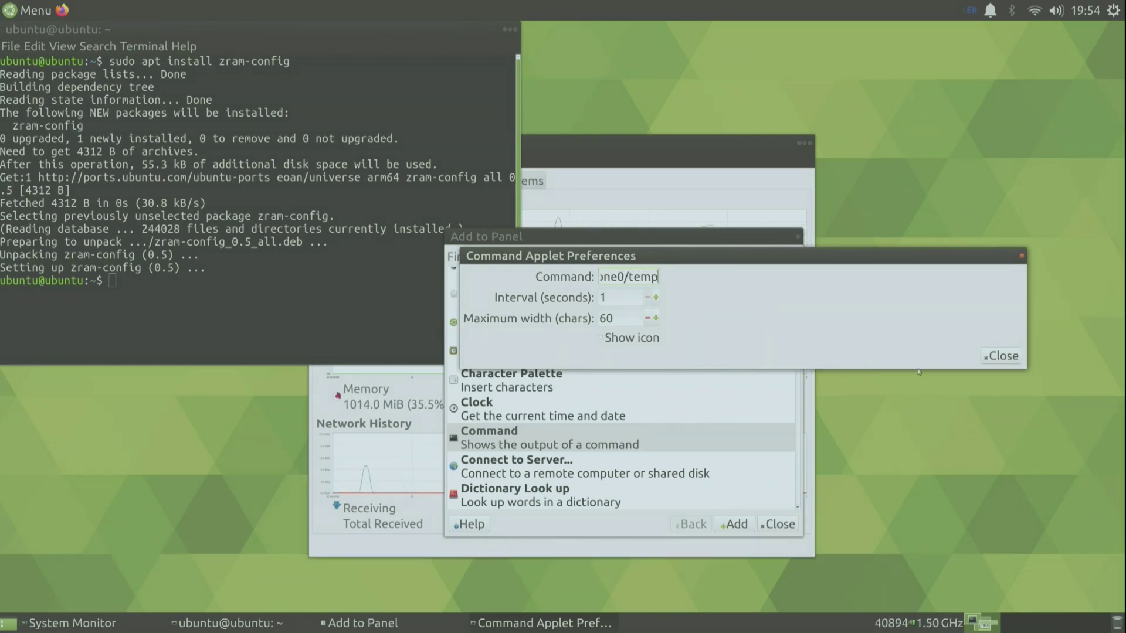
pyautogui.click(988, 362)
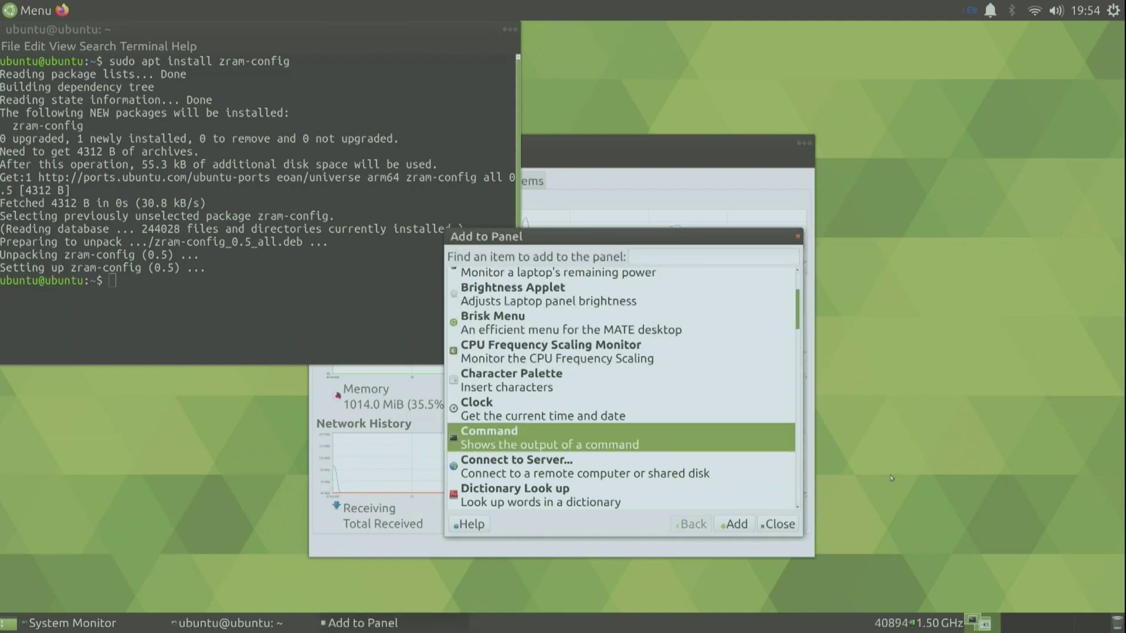
pyautogui.click(774, 524)
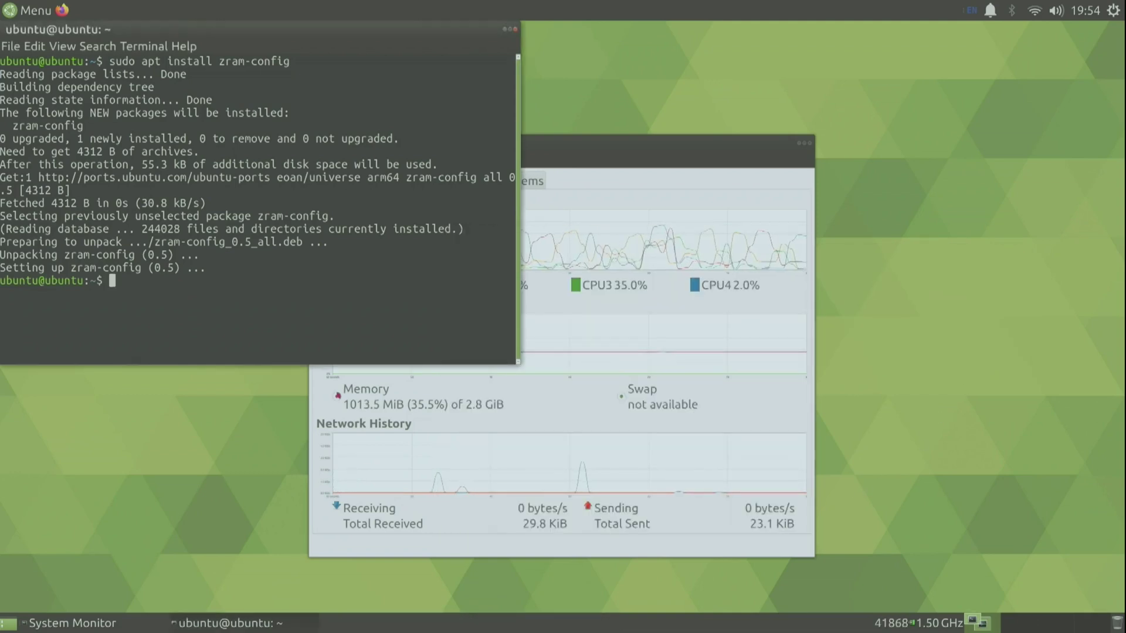
# Install Geany with 'sudo apt install geany', then launch it with 'sudo geany'.
pyautogui.click(935, 625)
pyautogui.click(934, 625)
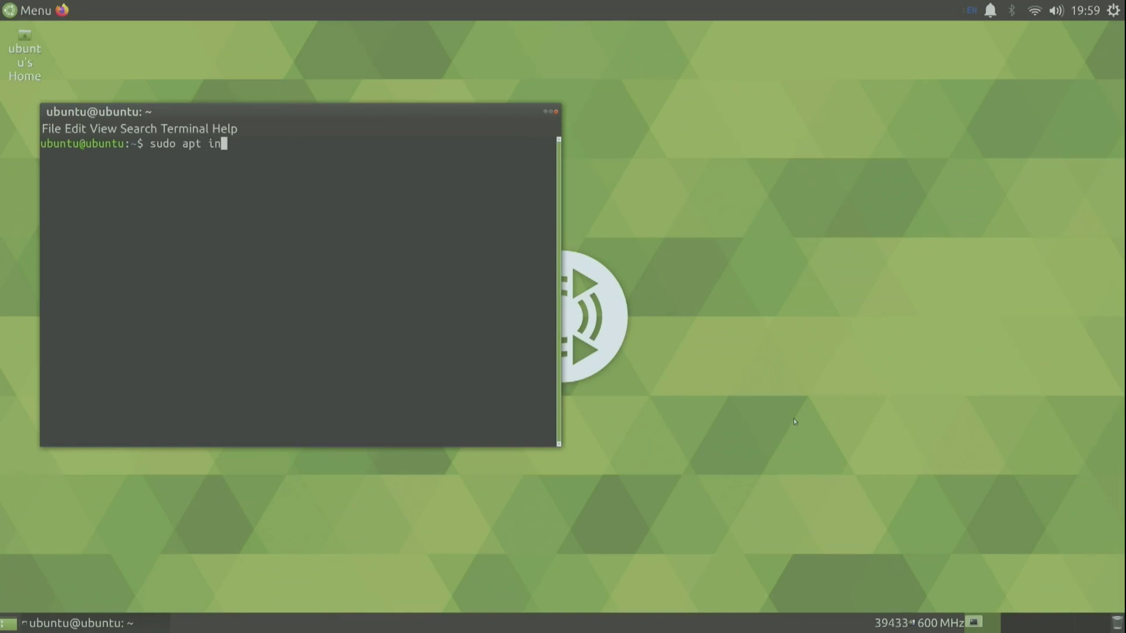
pyautogui.write('any')
pyautogui.press('Return')
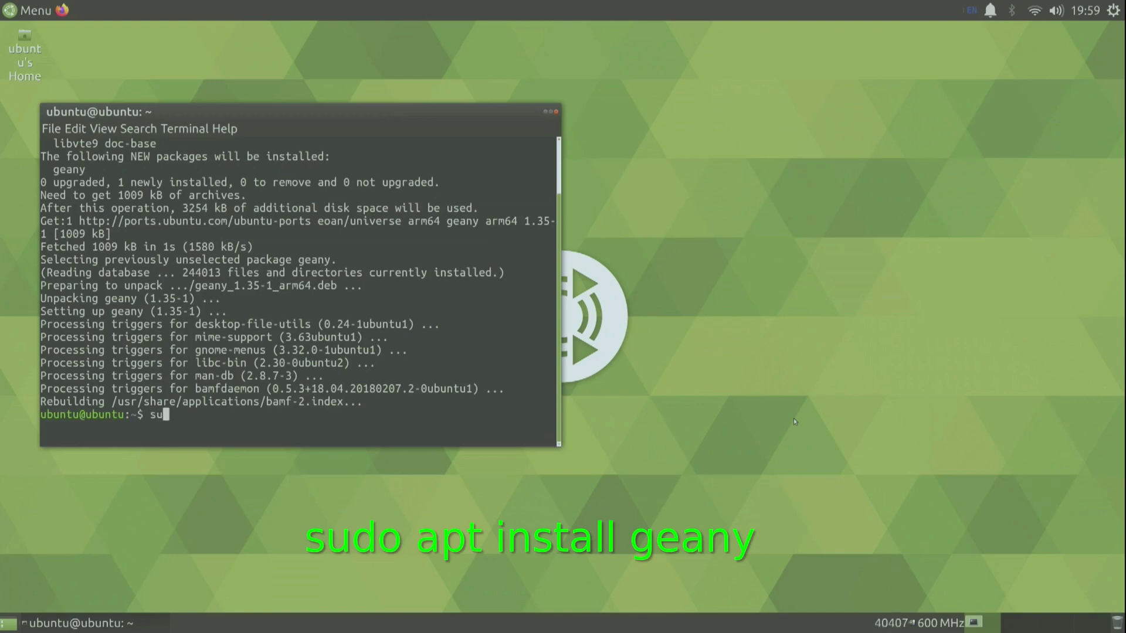
pyautogui.write('sudo geany')
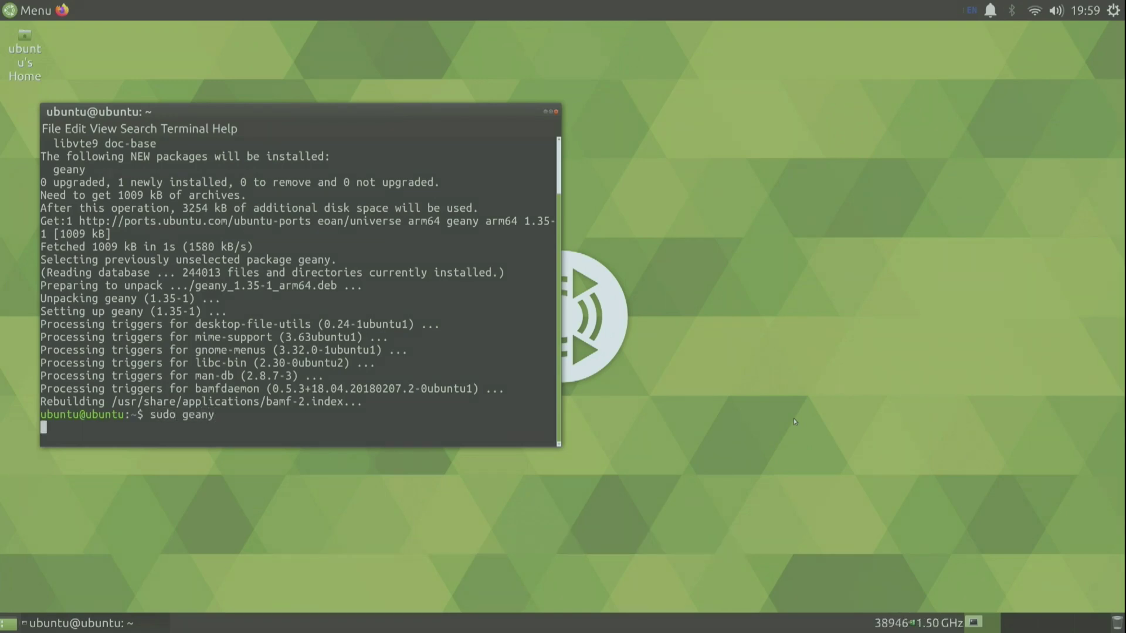
pyautogui.press('Return')
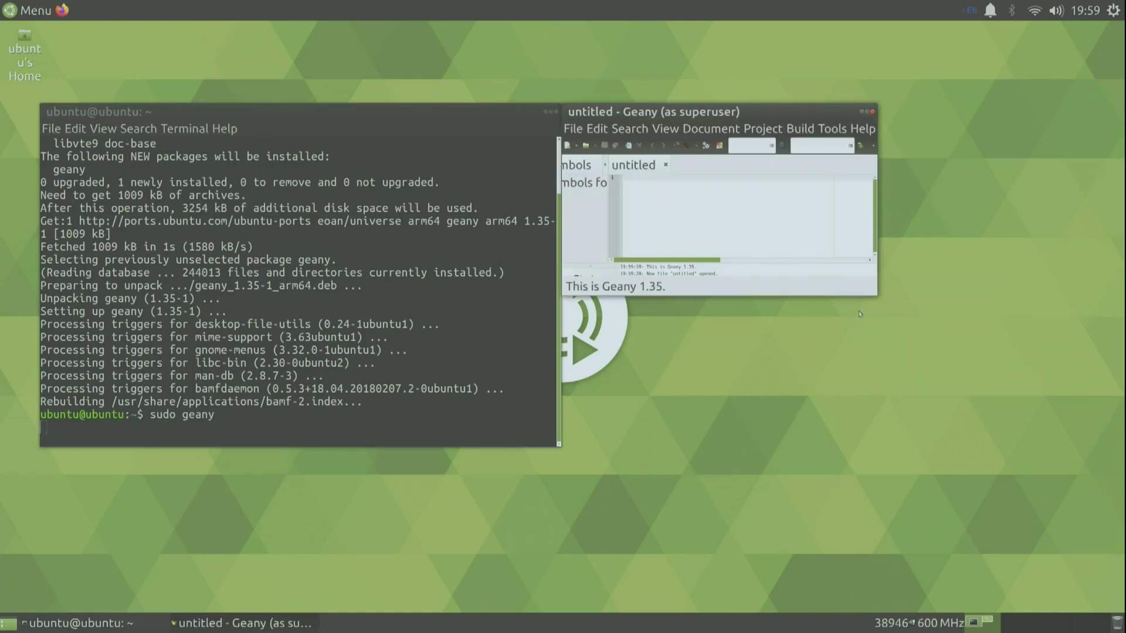
# Maximize Geany and open usercfg.txt from /boot/firmware.
pyautogui.doubleClick(720, 111)
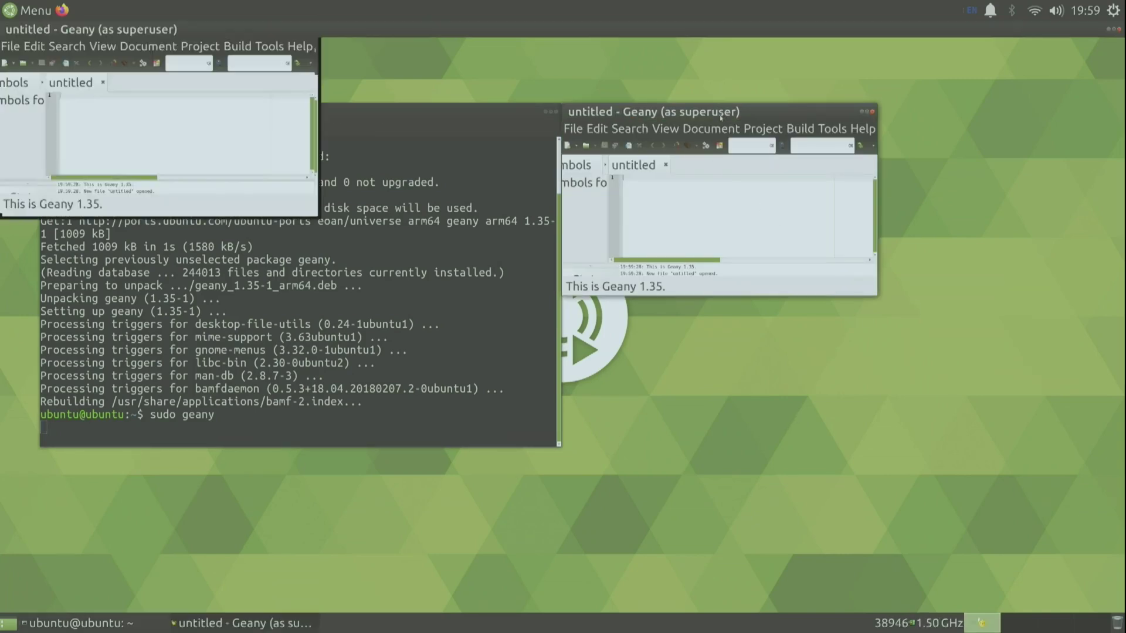
pyautogui.click(12, 47)
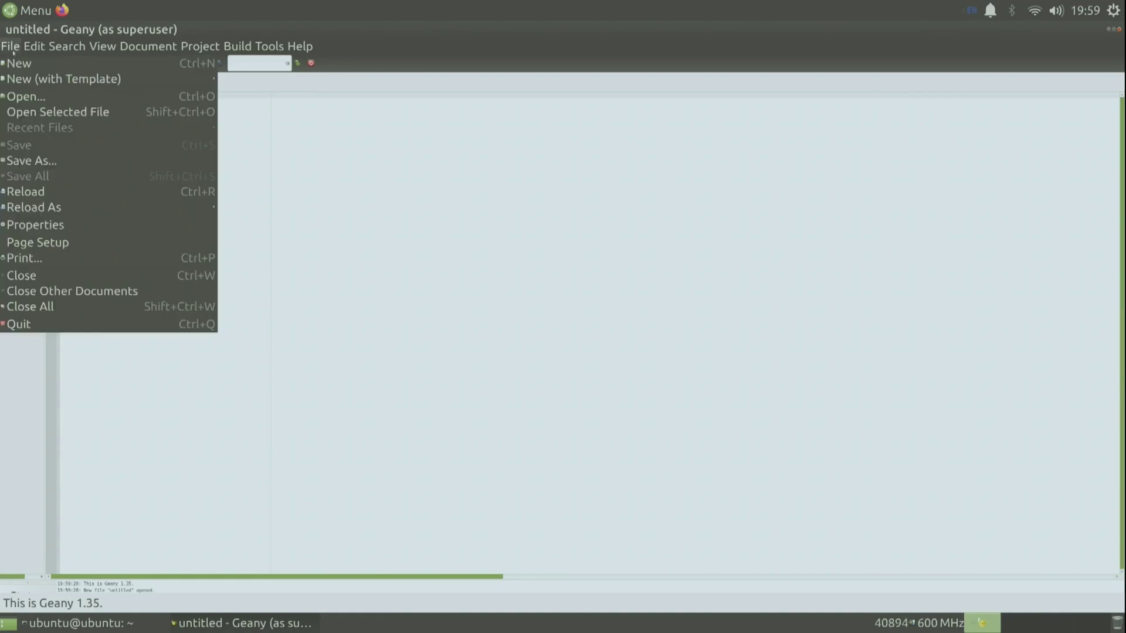
pyautogui.click(37, 95)
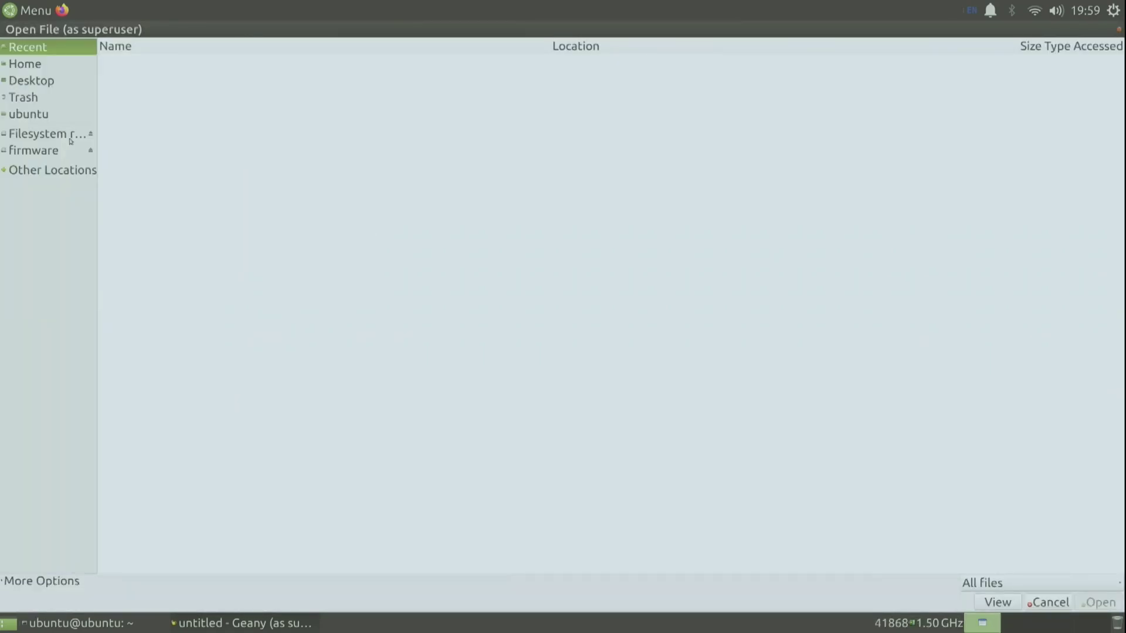
pyautogui.click(43, 152)
pyautogui.scroll(-5, 337, 404)
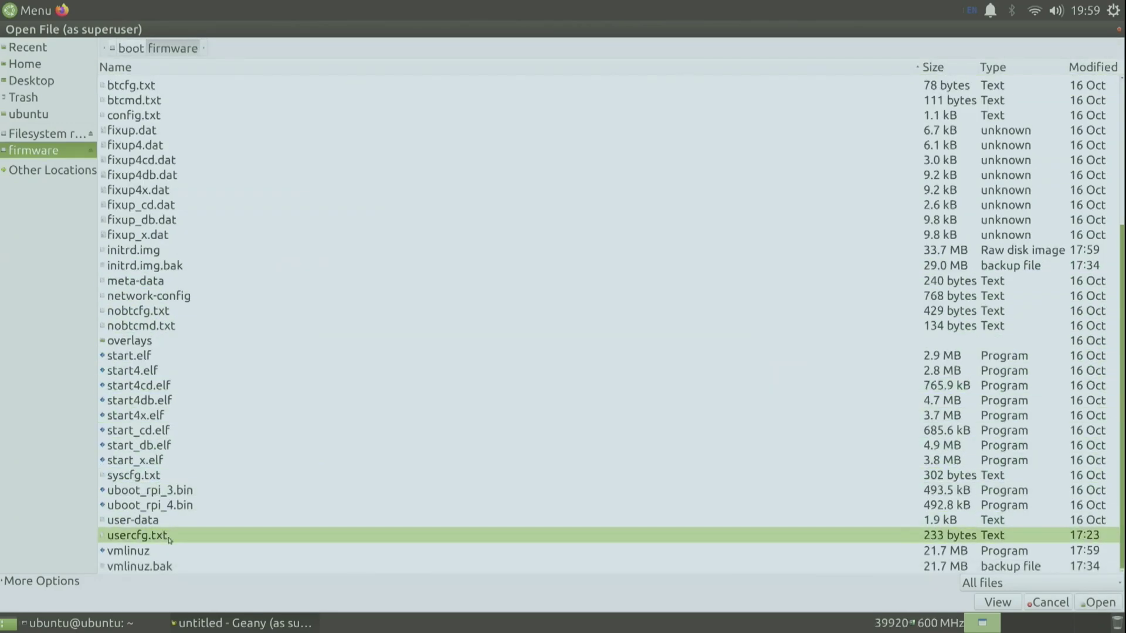
pyautogui.click(169, 540)
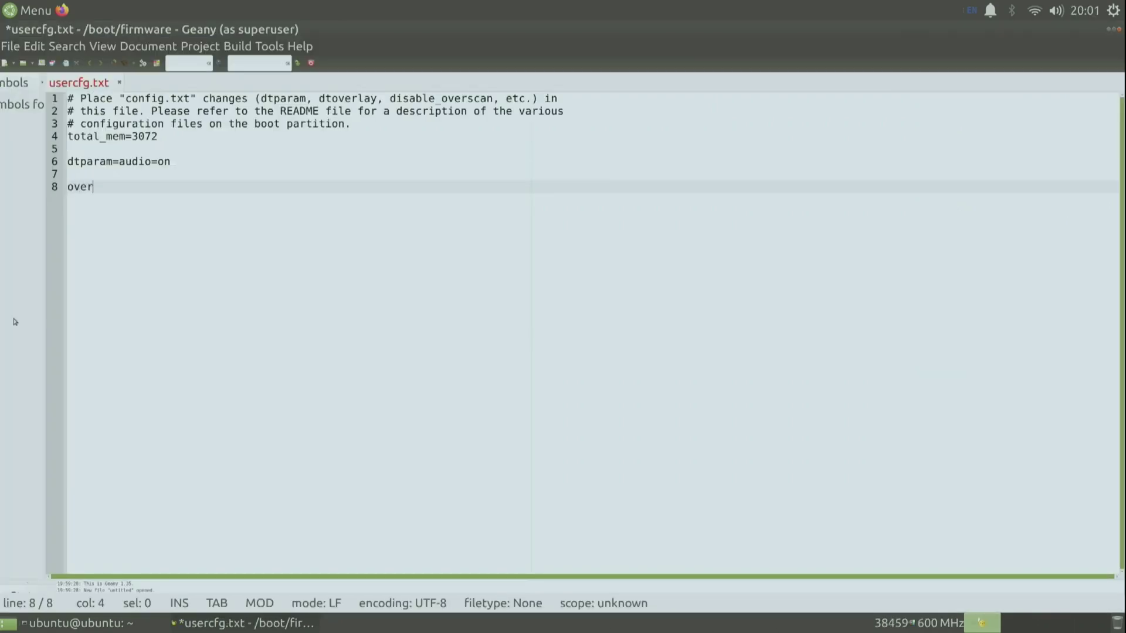
# Add the lines over_voltage=4 and arm_freq=2000 and save usercfg.txt.
pyautogui.write('tage=4')
pyautogui.press('Return')
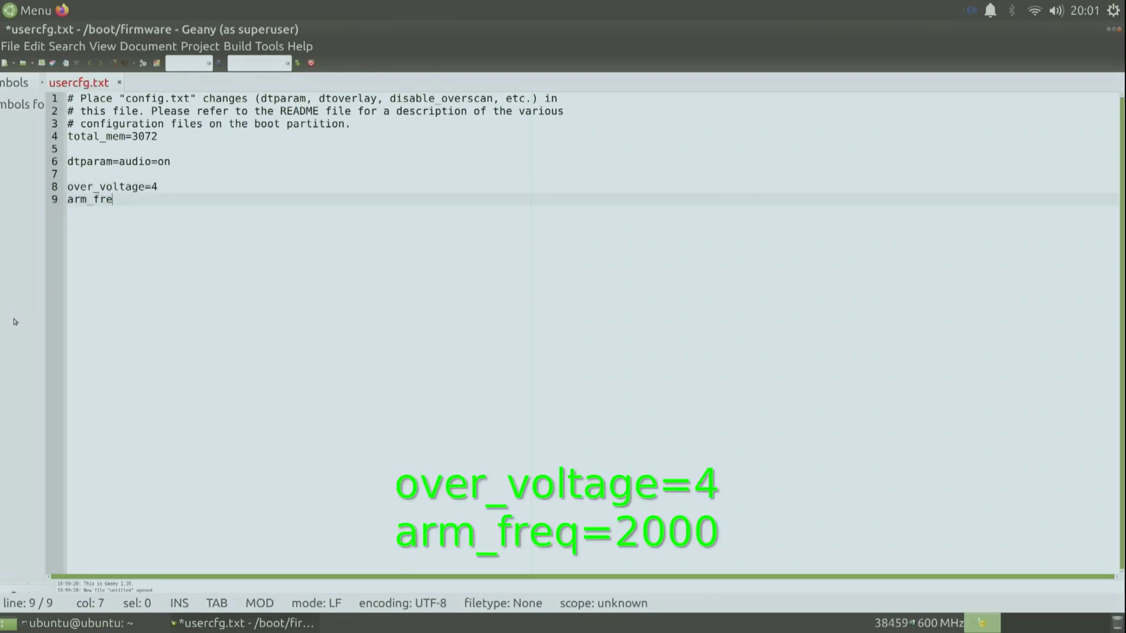
pyautogui.write('arm_freq=2000')
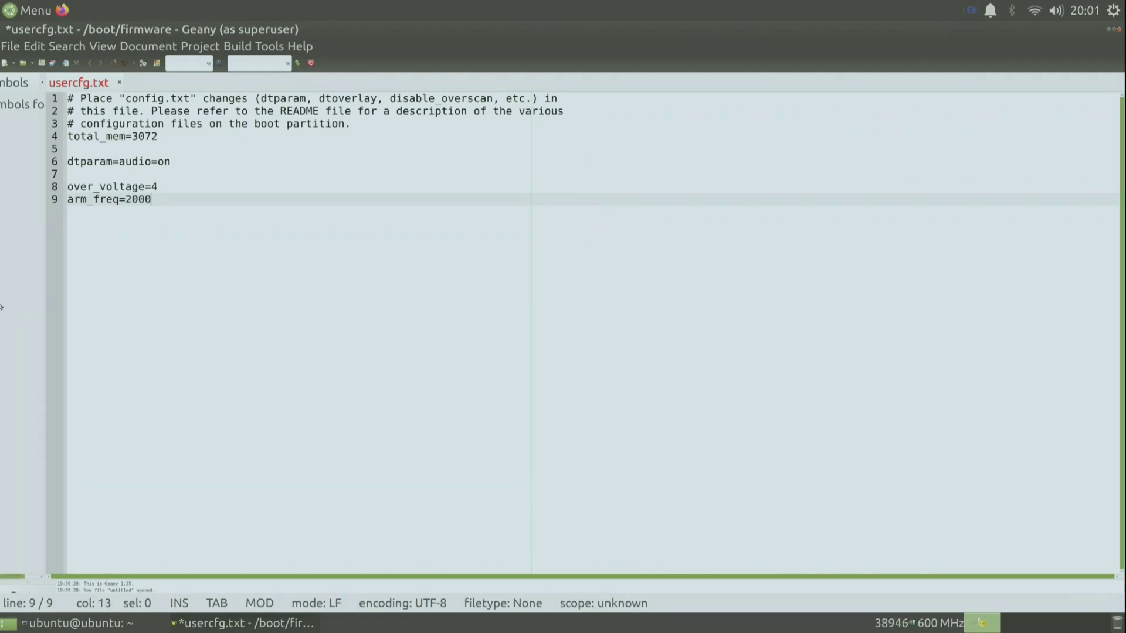
pyautogui.click(52, 63)
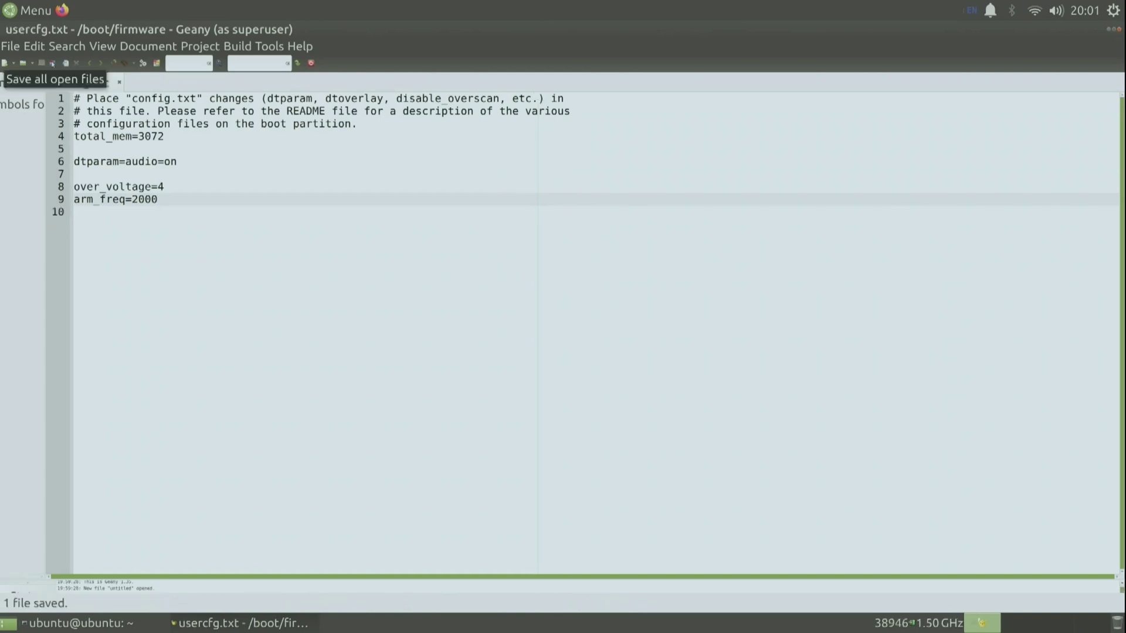
# Close Geany, log back in after the reboot, and confirm 2 GHz appears among CPU frequencies.
pyautogui.click(1119, 29)
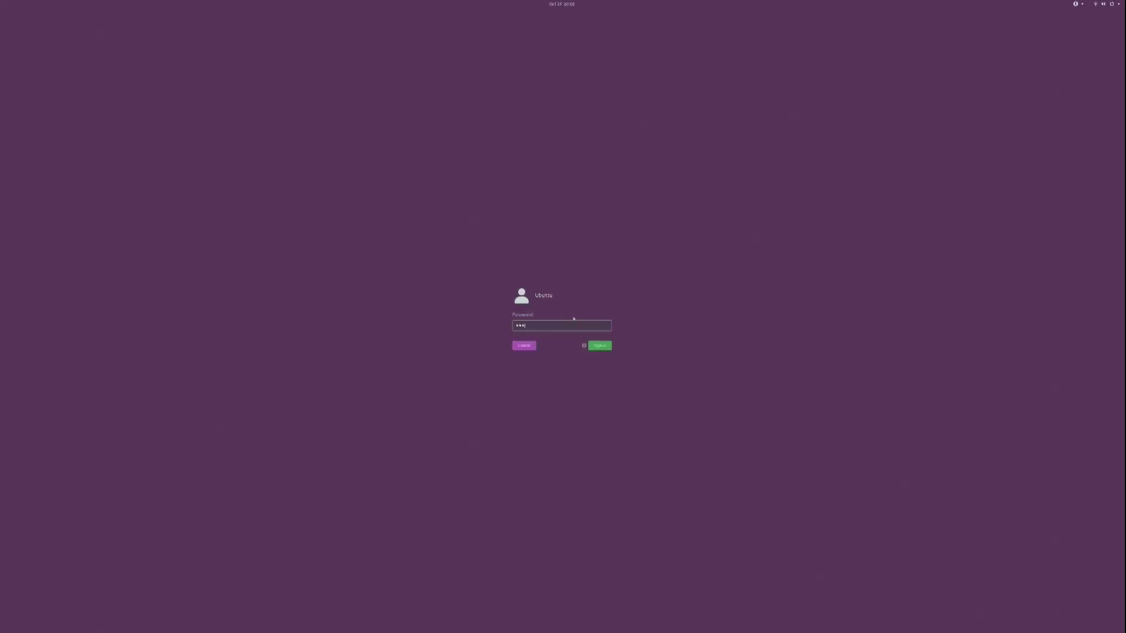
pyautogui.press('Return')
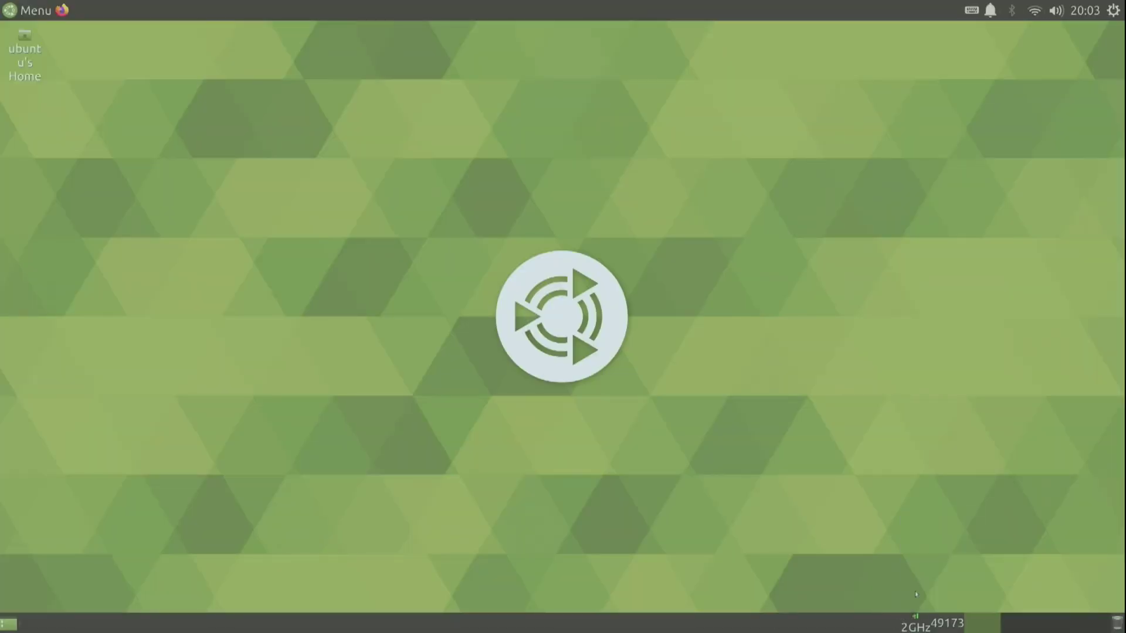
pyautogui.click(894, 624)
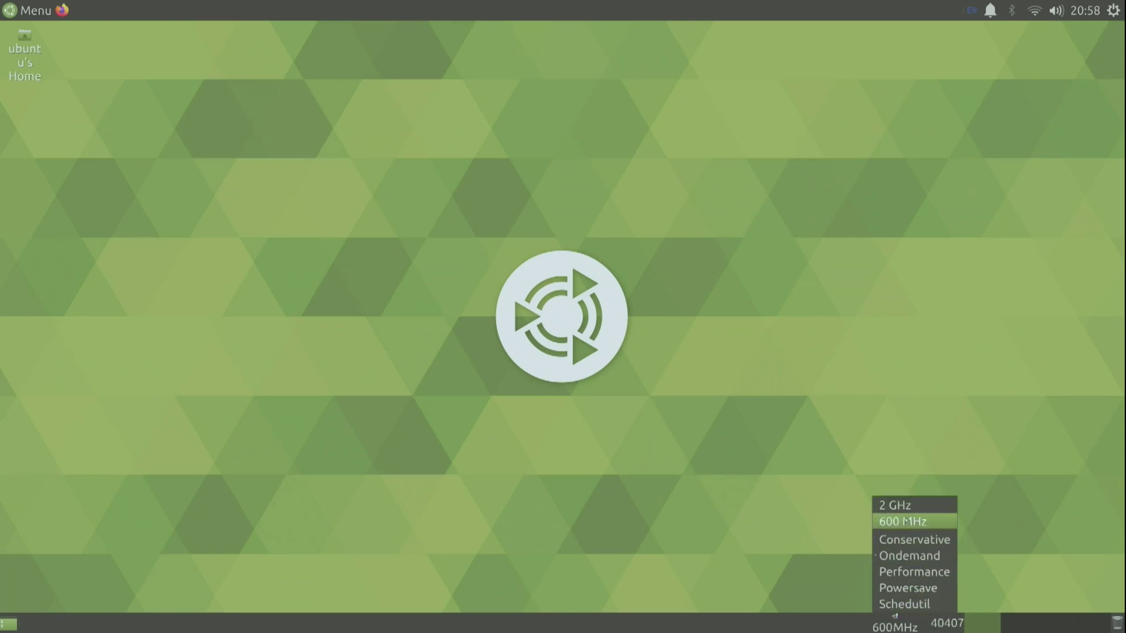
pyautogui.click(798, 552)
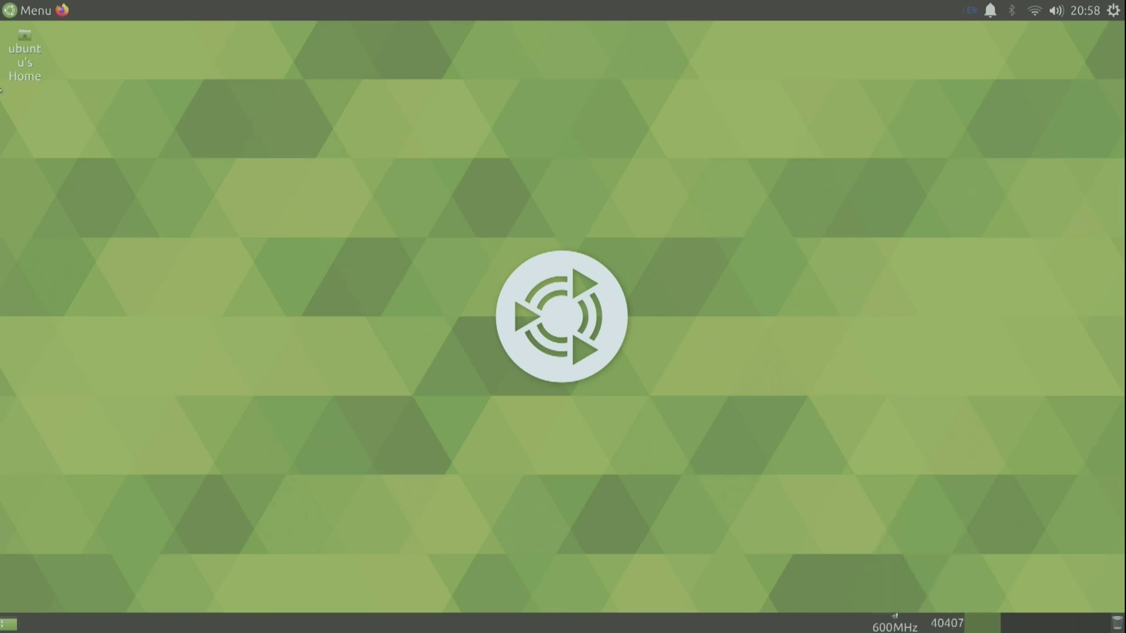
pyautogui.click(30, 11)
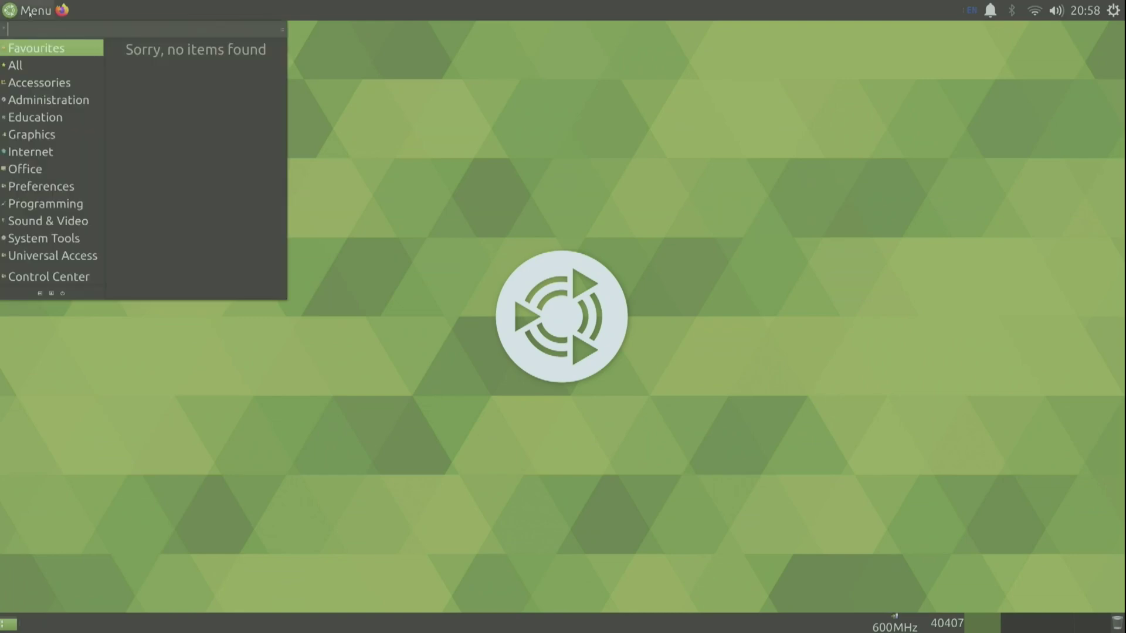
# Launch MATE System Monitor from System Tools and move its window to the screen centre.
pyautogui.moveTo(86, 237)
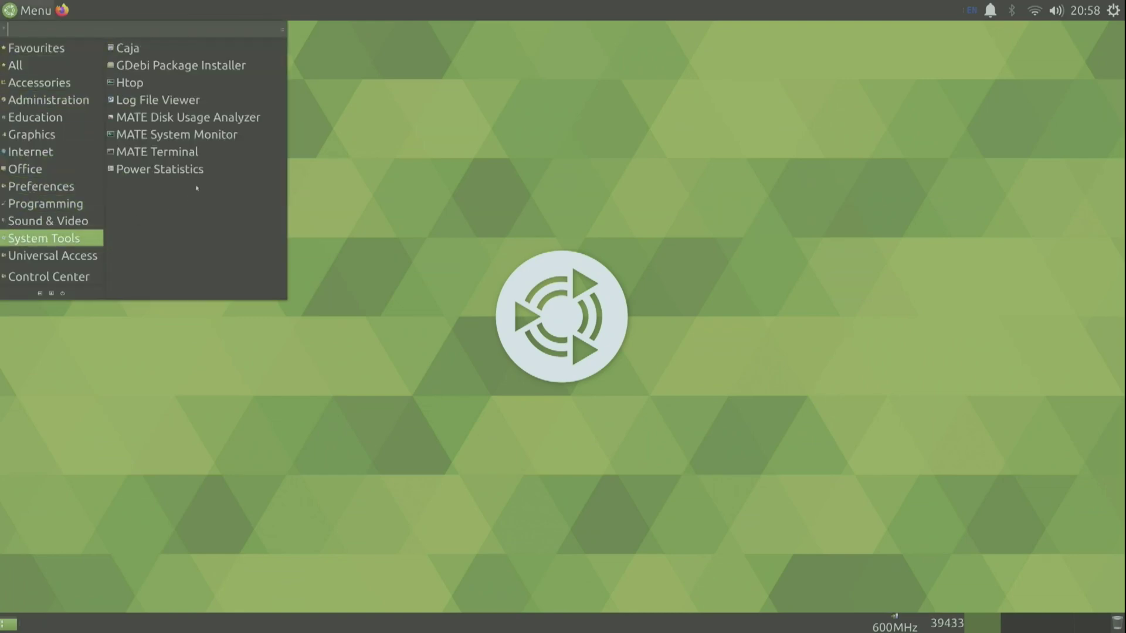
pyautogui.click(205, 138)
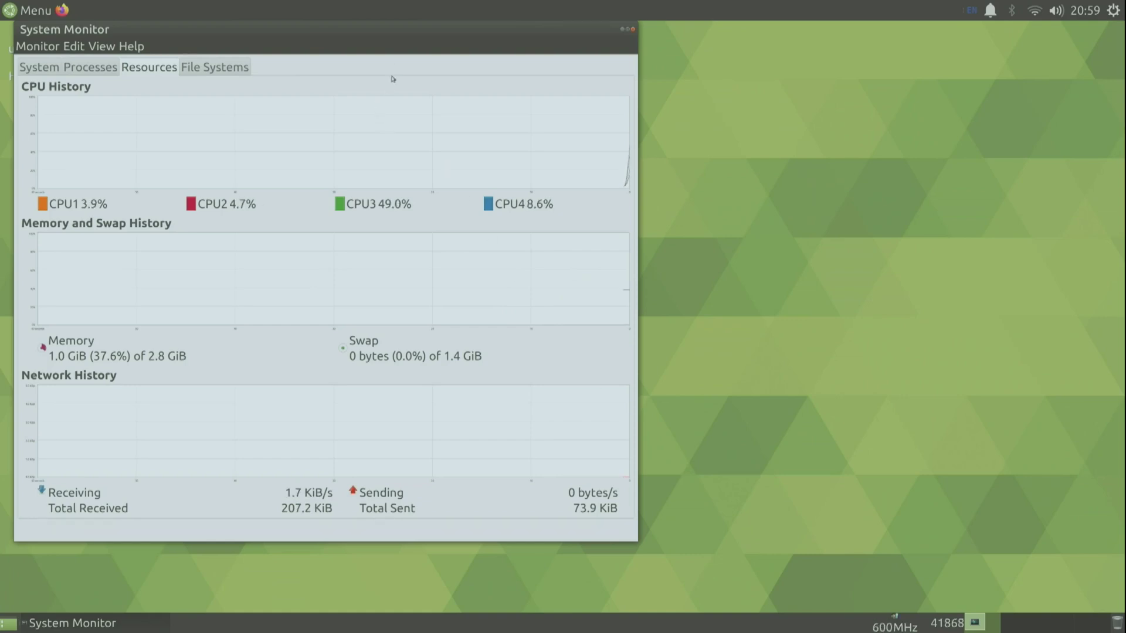
pyautogui.moveTo(395, 37); pyautogui.dragTo(709, 69)
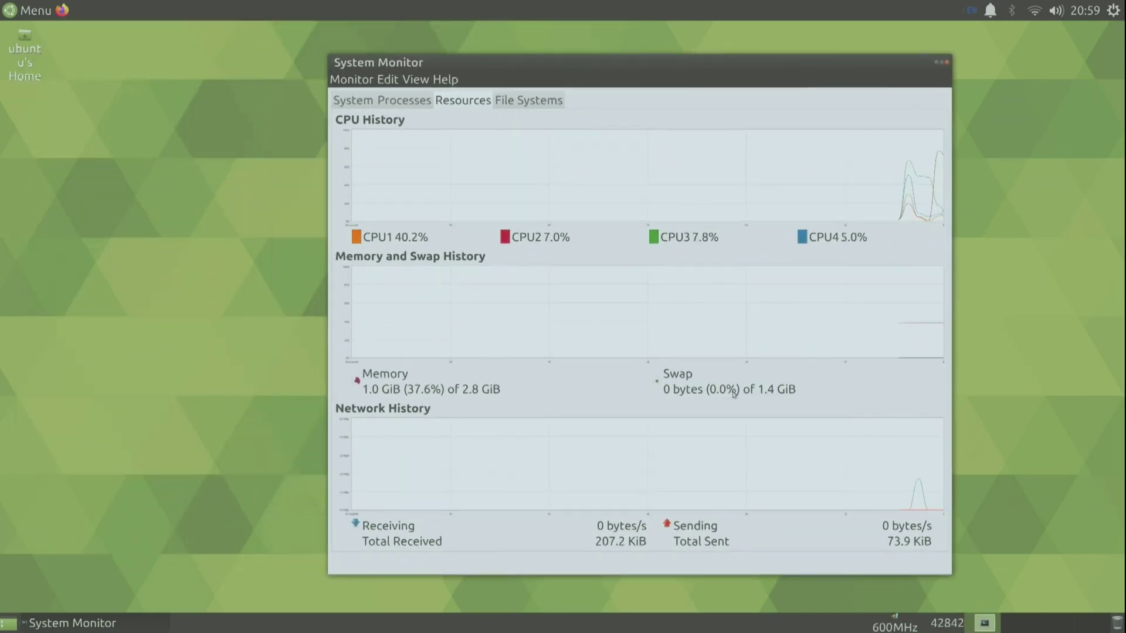